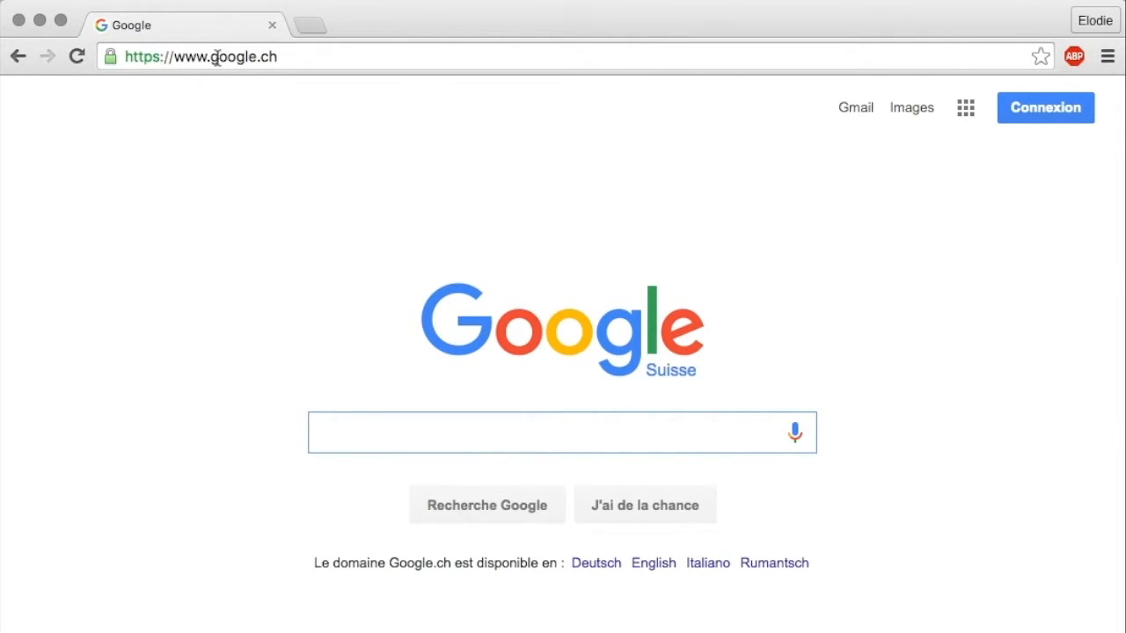
- Open the Risk Mastering login page at loyco.ch/rm and sign in with the prefilled credentials
click(216, 56)
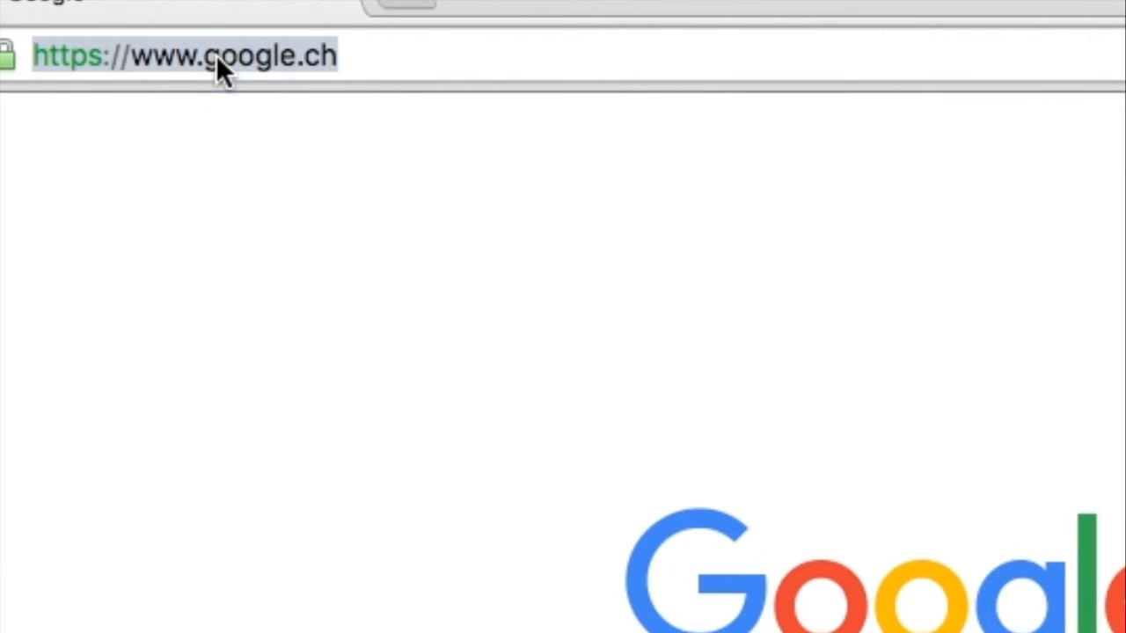
text(loyco)
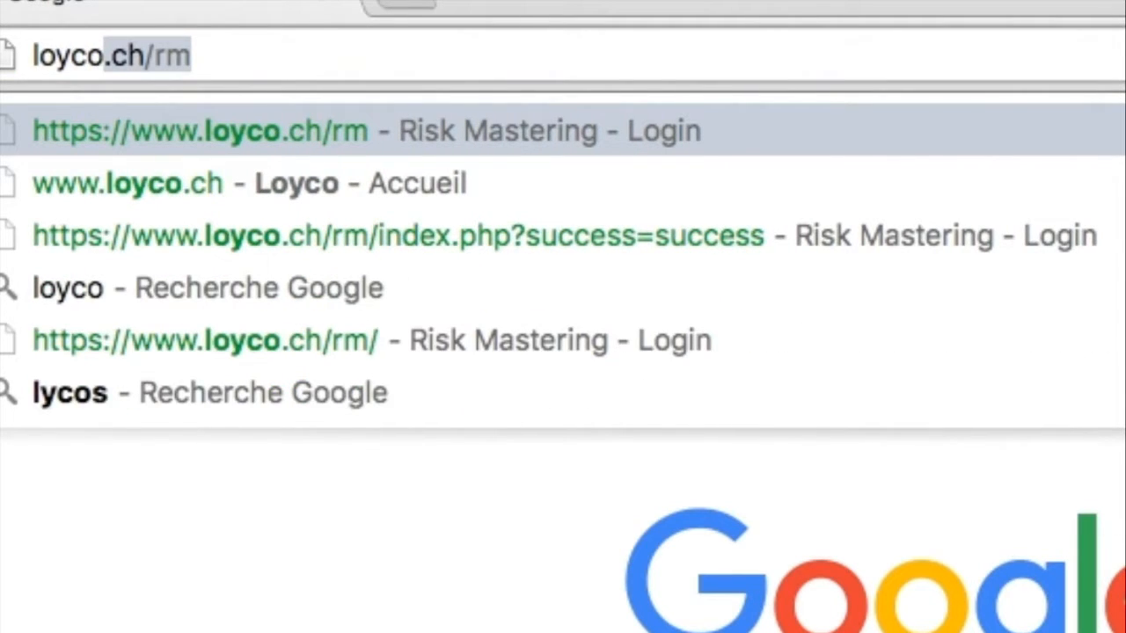
key(Return)
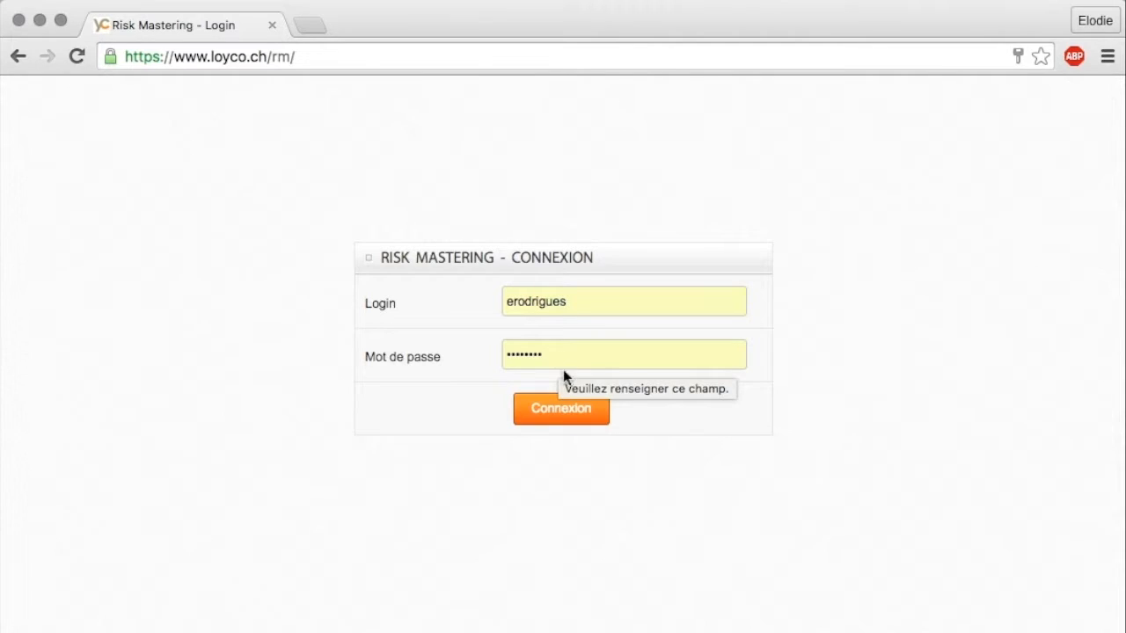
click(580, 418)
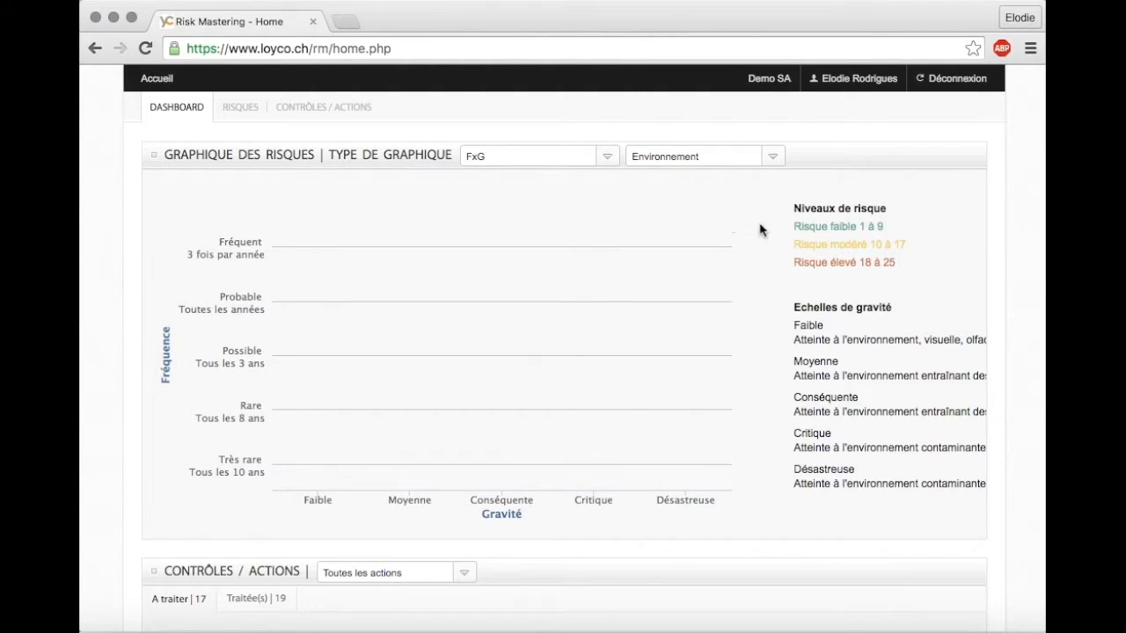
- Display the risk graph for the Financière severity scale and change the graph type to Risk Radar
click(772, 156)
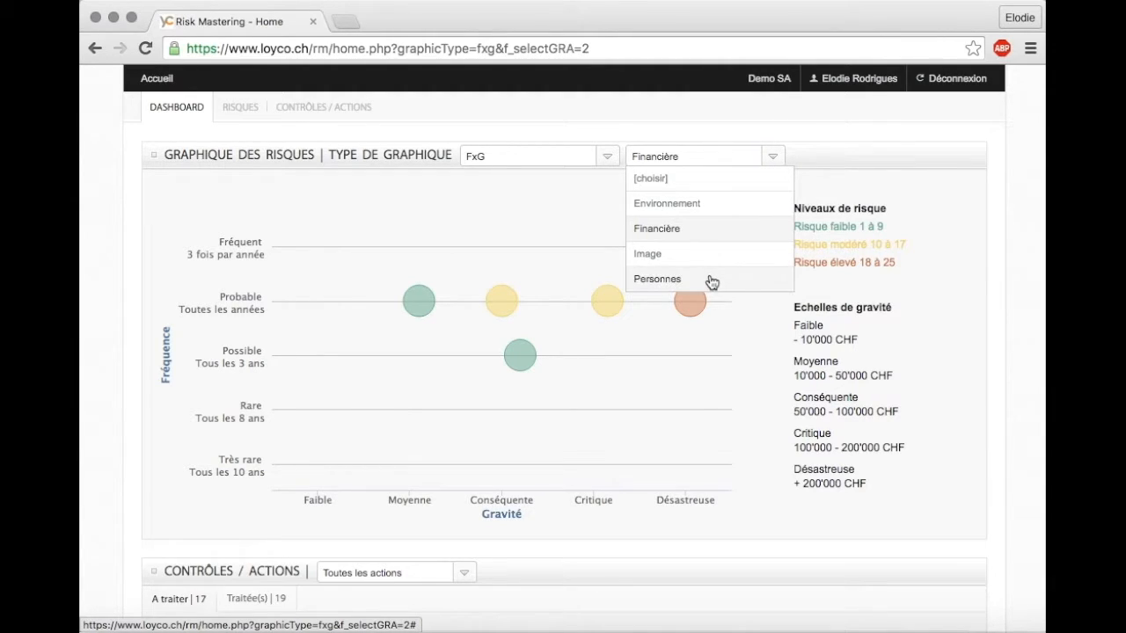
click(788, 329)
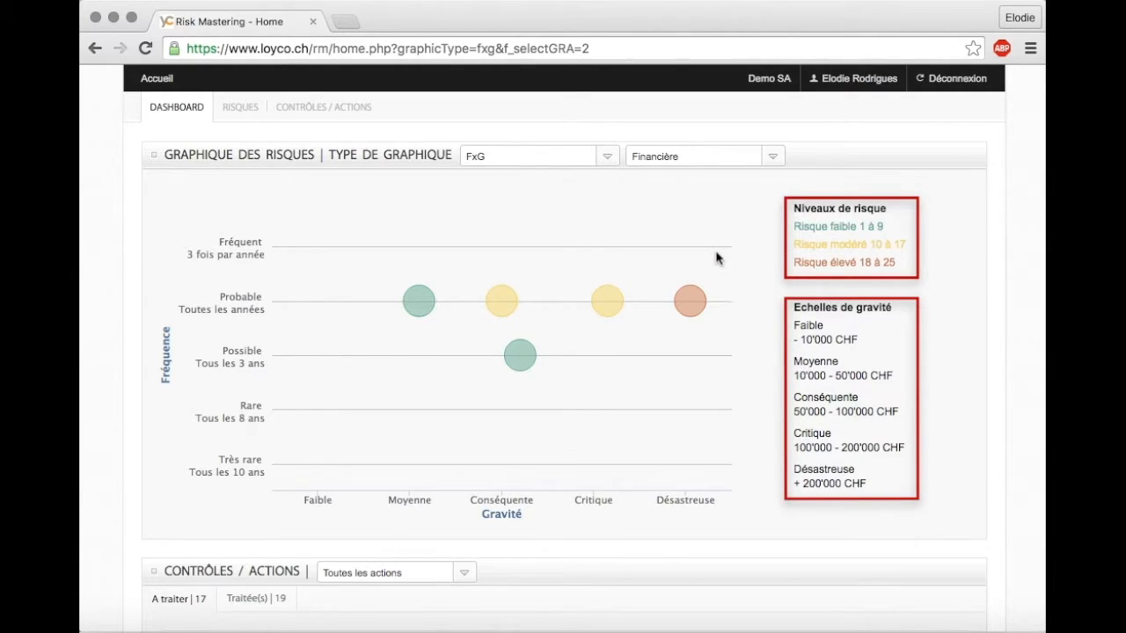
click(607, 158)
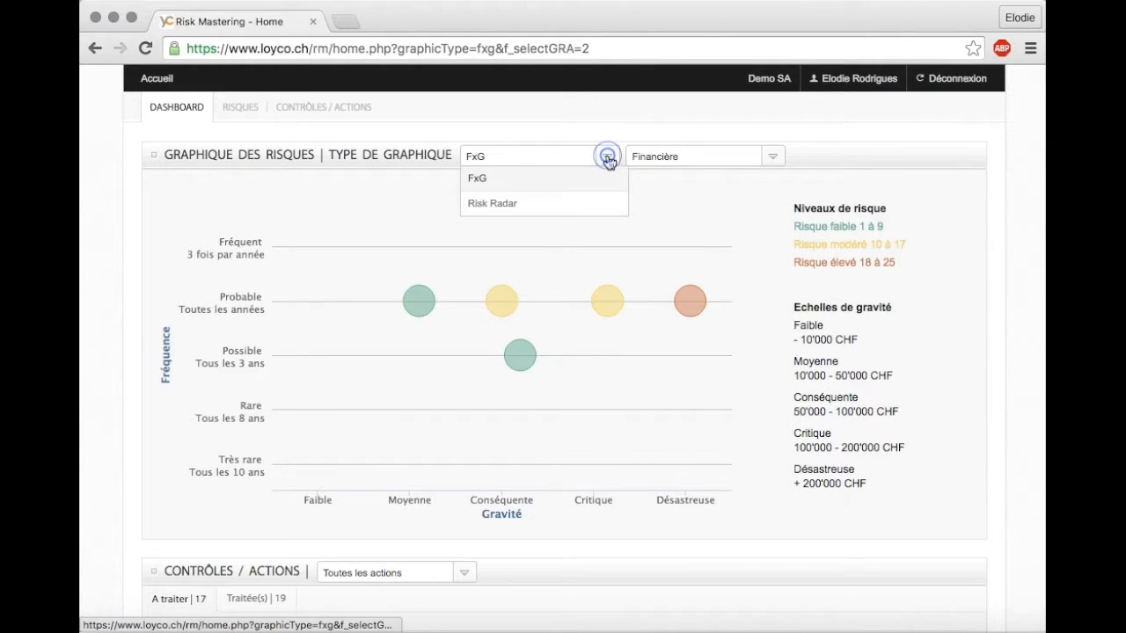
click(576, 209)
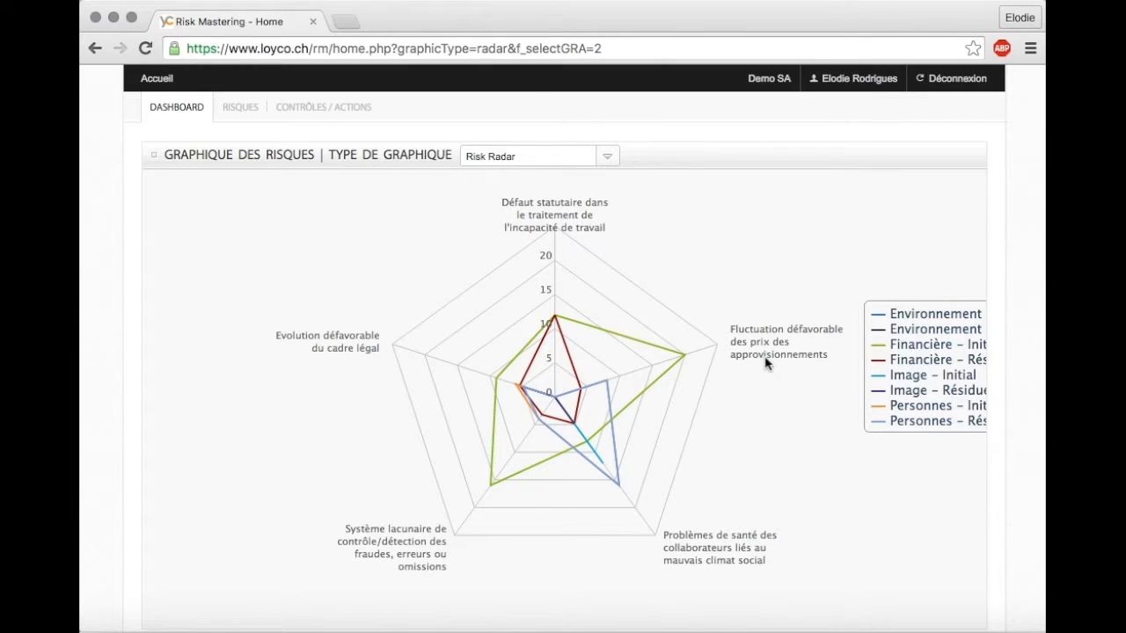
- Hide the initial and residual series of Environnement, Image and Personnes in the radar chart
click(910, 316)
click(911, 330)
click(919, 377)
click(919, 390)
click(913, 407)
click(915, 422)
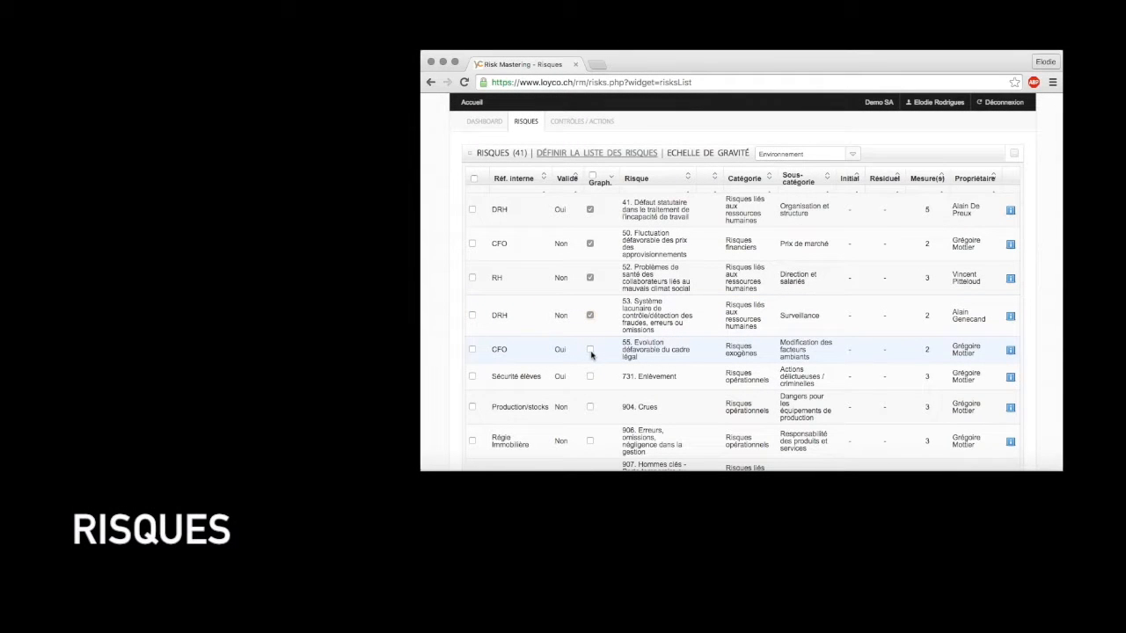
- Clear the graph selection for all risks and include only risks 41, 50, 52, 53 and 731 in the graph
click(590, 376)
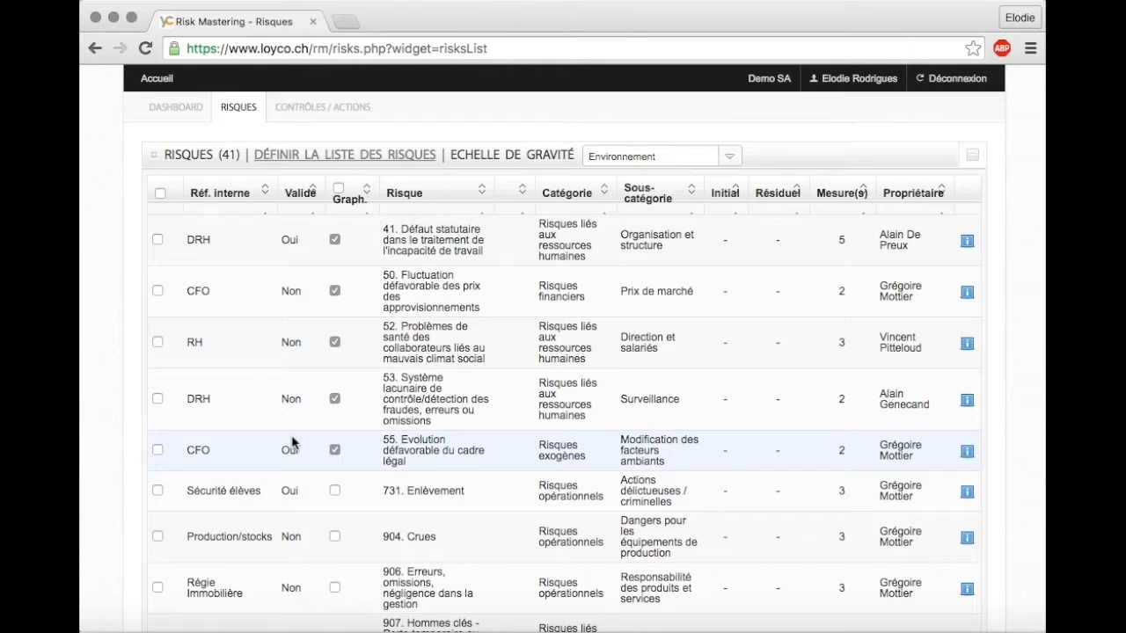
click(339, 188)
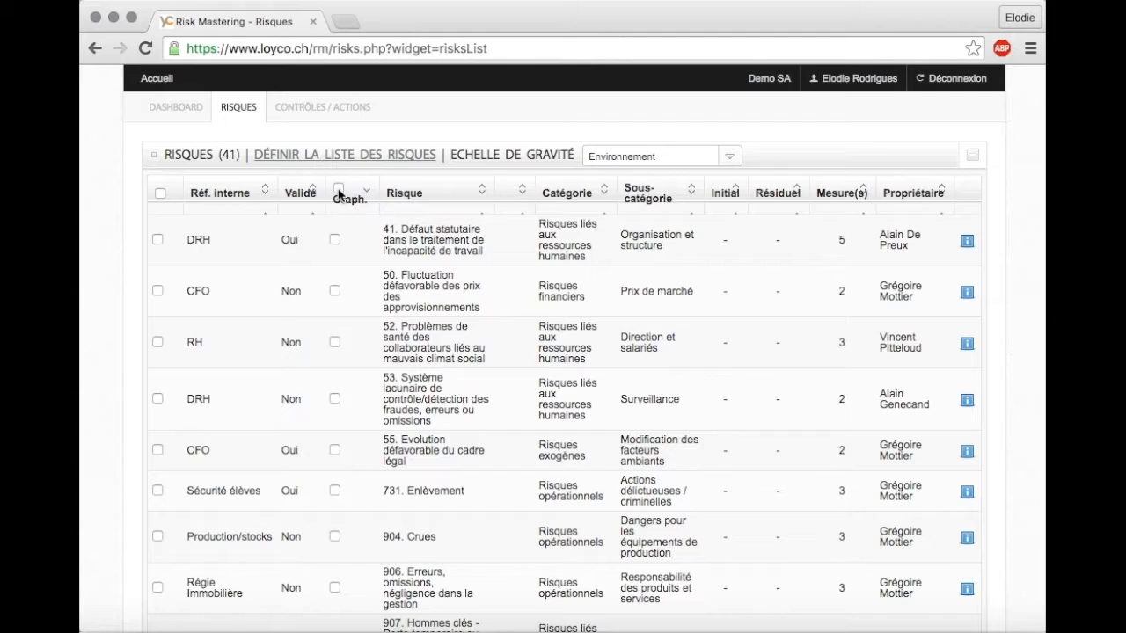
click(338, 240)
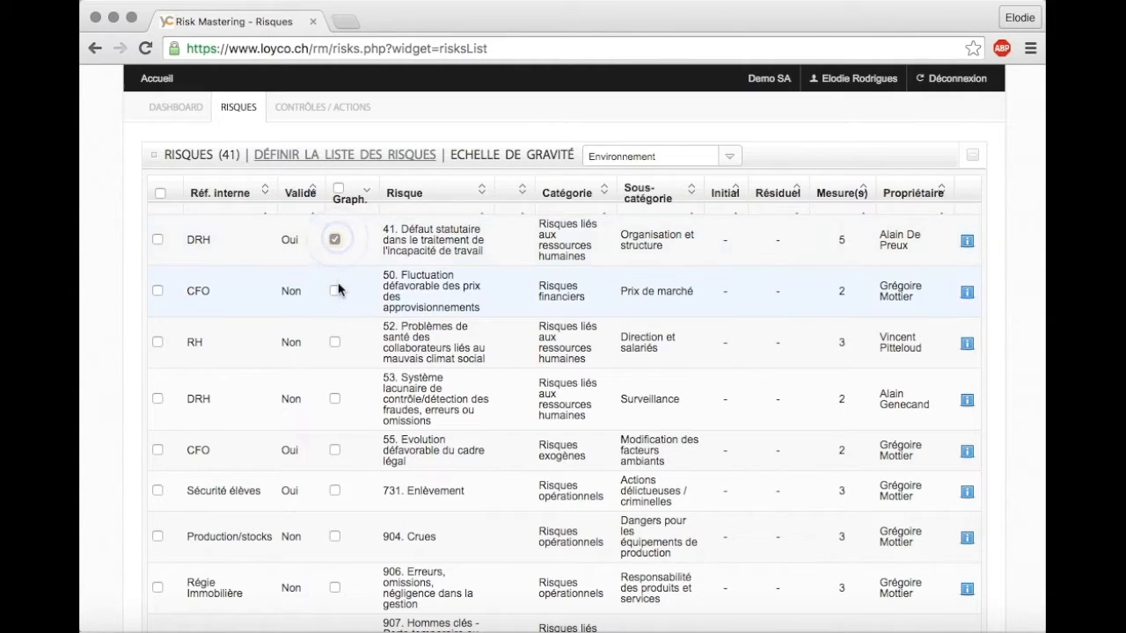
click(337, 292)
click(336, 343)
click(334, 398)
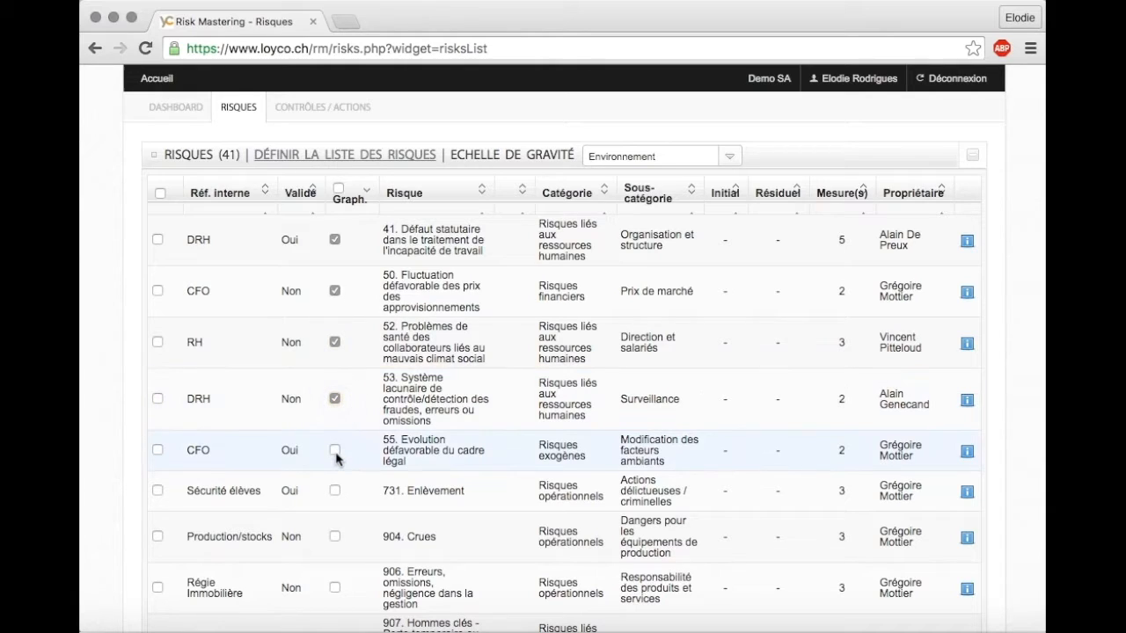
click(337, 453)
click(339, 492)
click(335, 450)
- Select risks 41, 50 and 52, export them as a PDF risk analysis and review the report's pages
click(157, 241)
click(158, 290)
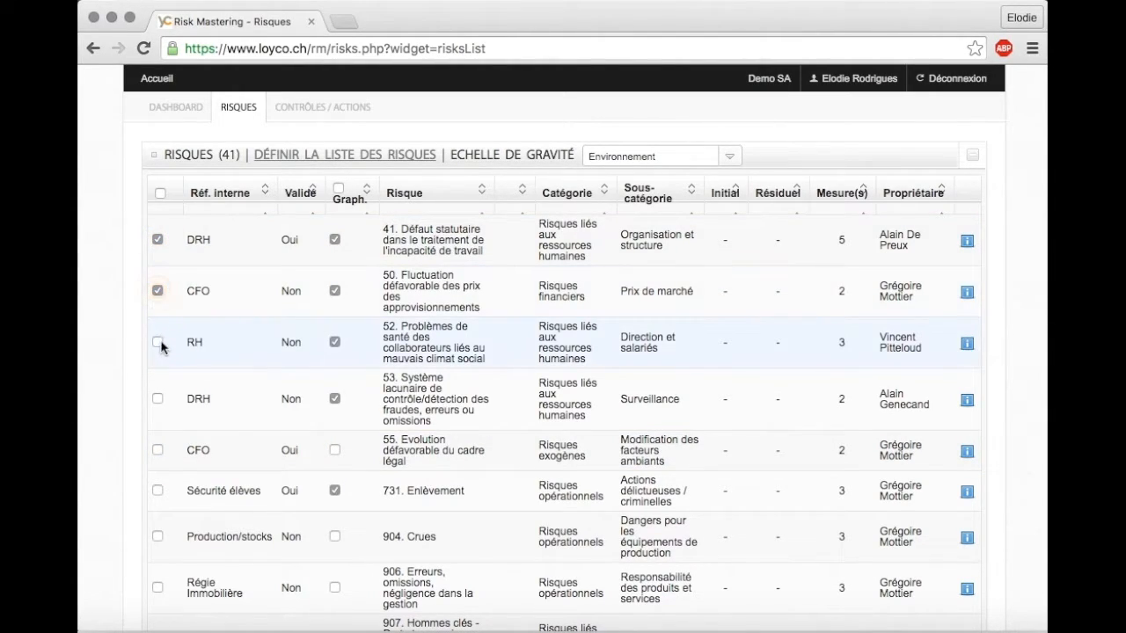
scroll(196, 398, down, 10)
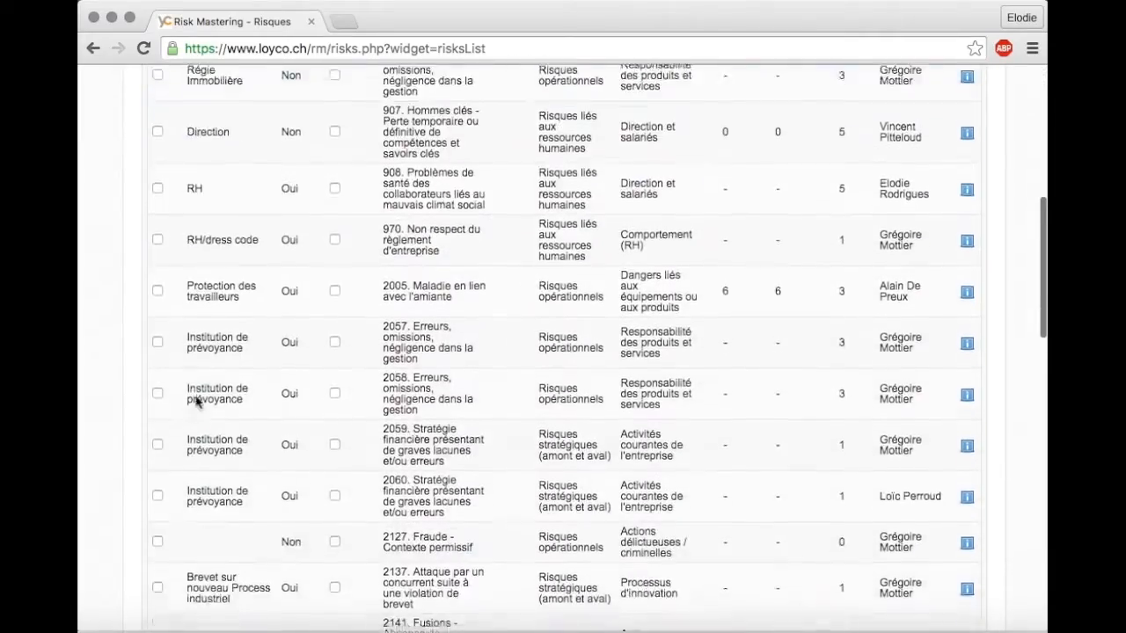
scroll(196, 400, down, 10)
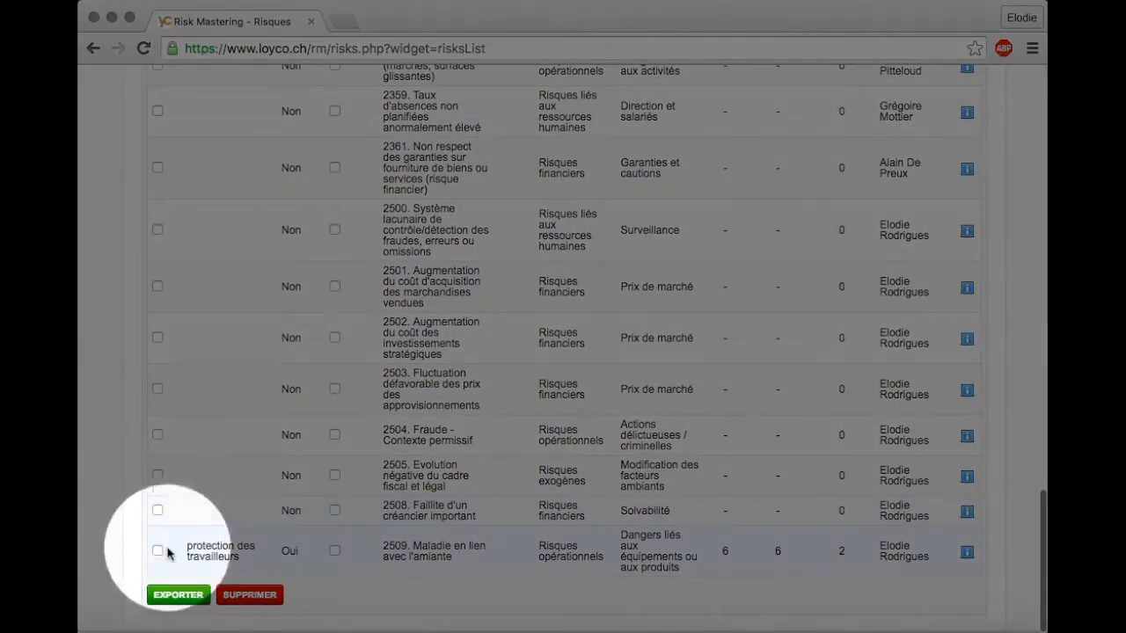
click(167, 596)
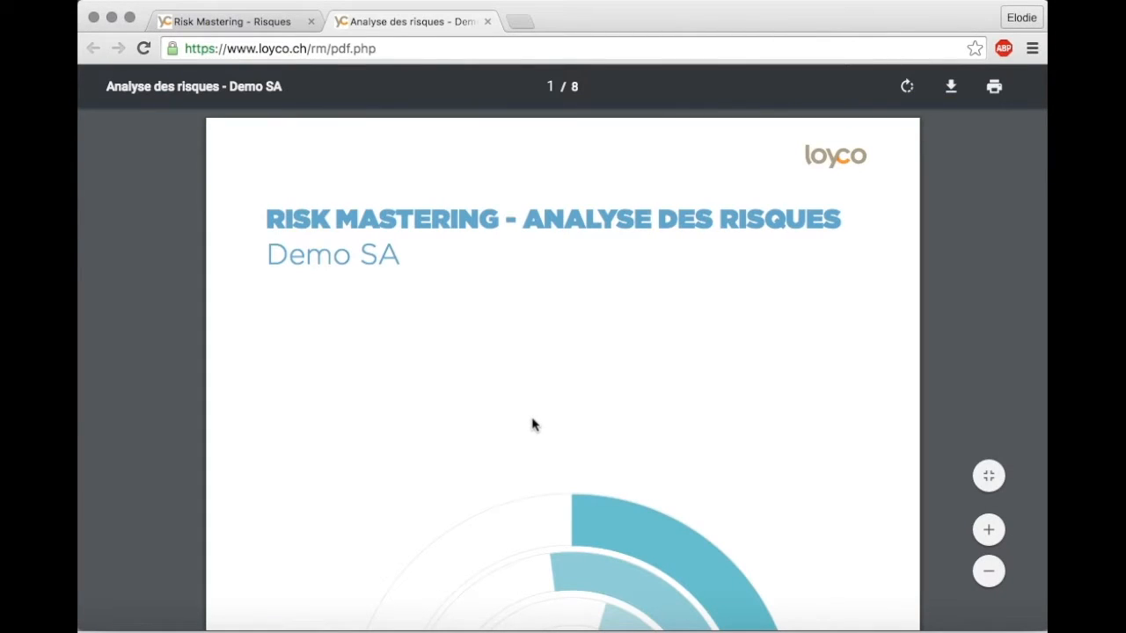
scroll(532, 425, down, 8)
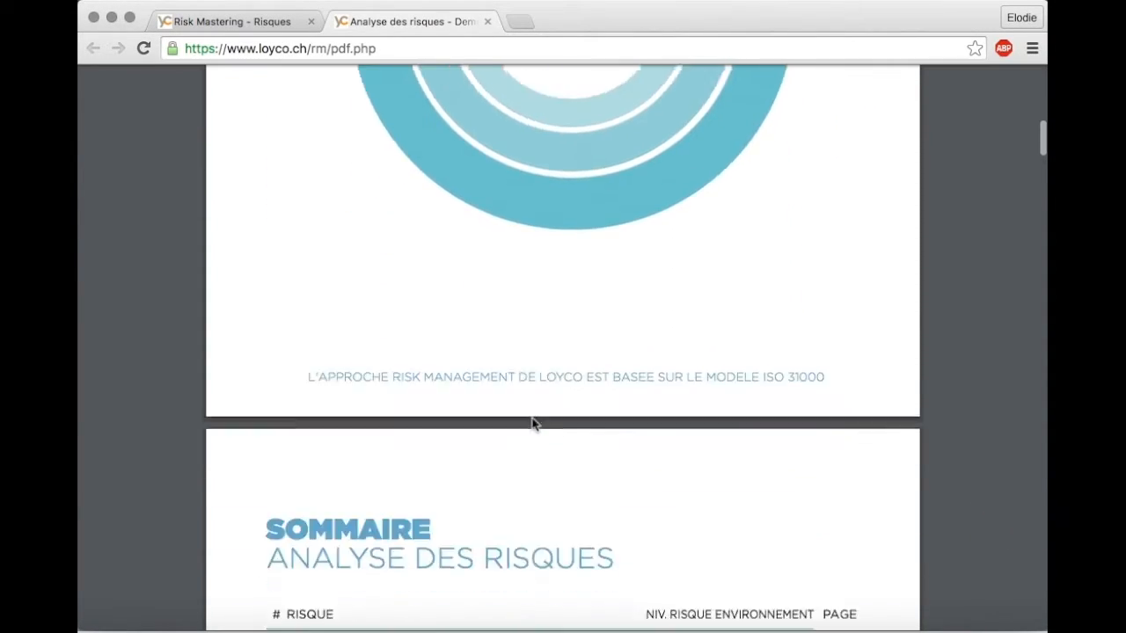
scroll(533, 425, down, 10)
scroll(532, 425, down, 10)
scroll(532, 425, down, 10)
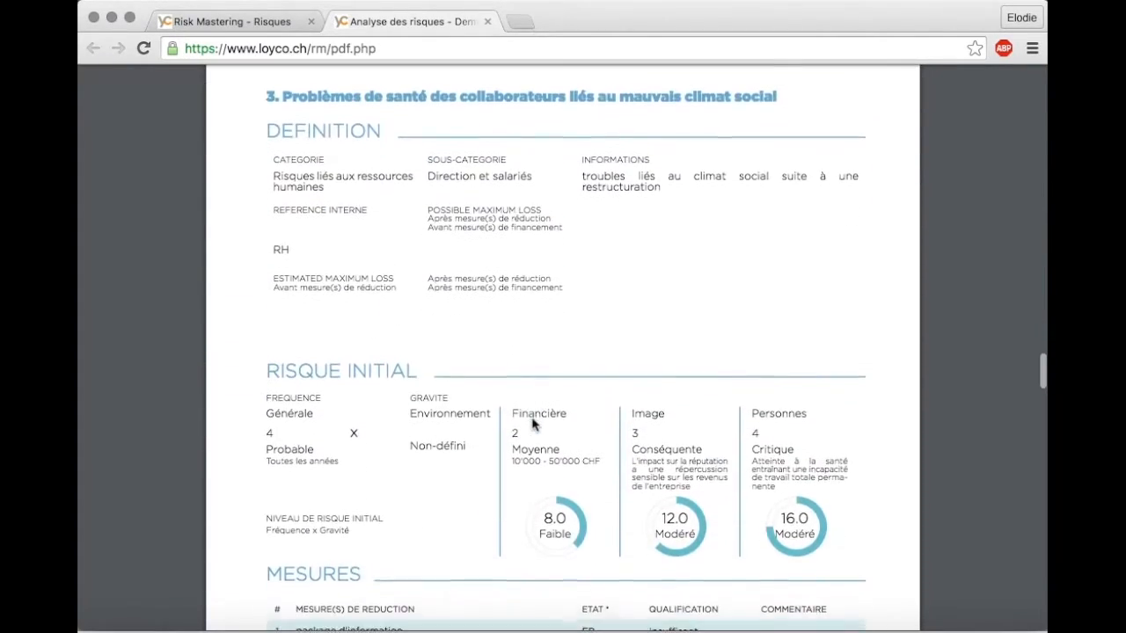
scroll(532, 425, down, 4)
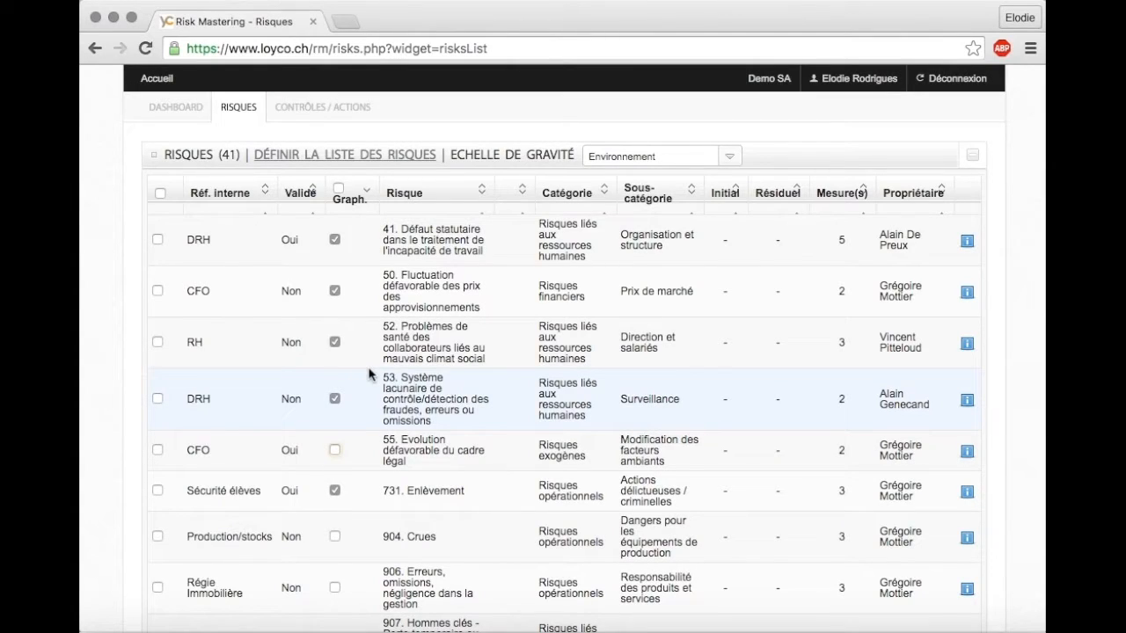
- Start defining the risk list by choosing the categories Risques exogènes and Risques financiers
click(345, 158)
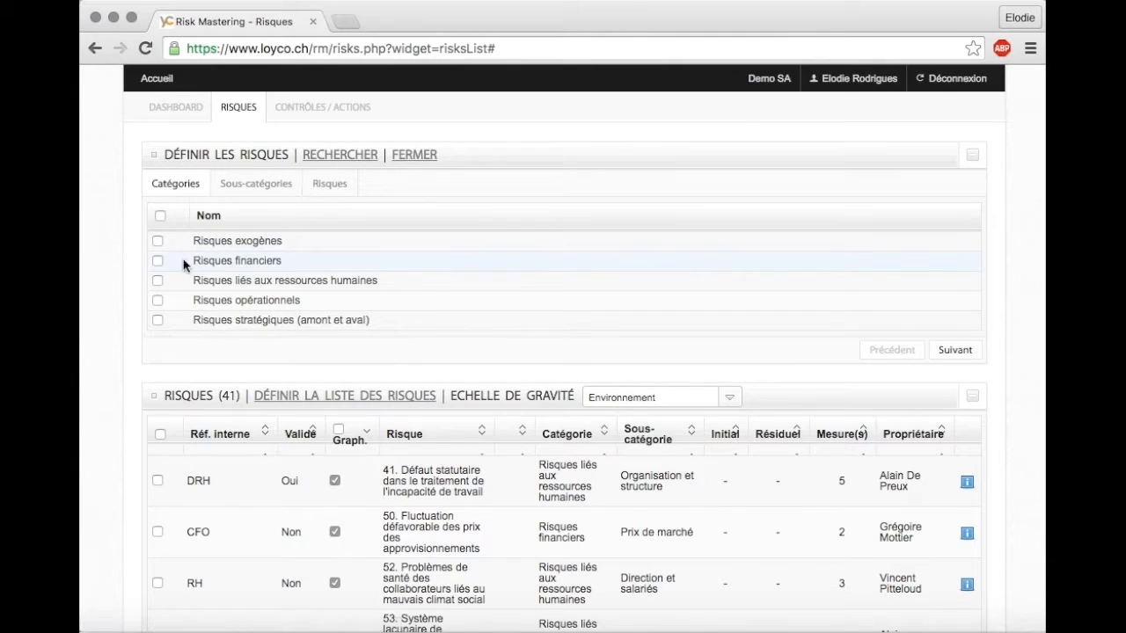
click(157, 241)
click(158, 262)
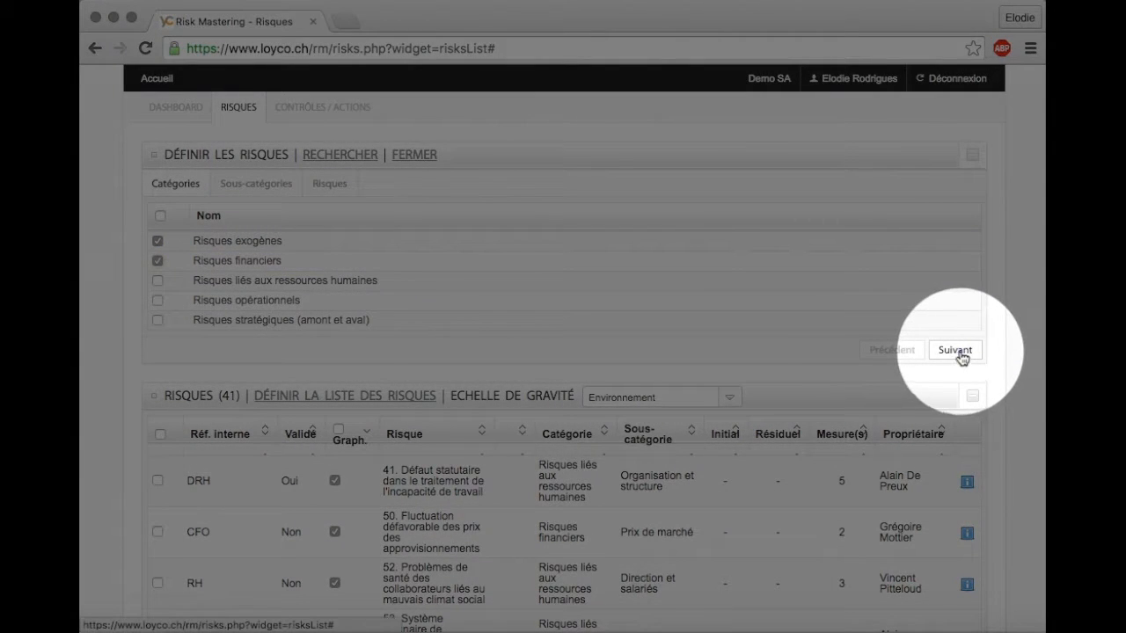
click(959, 352)
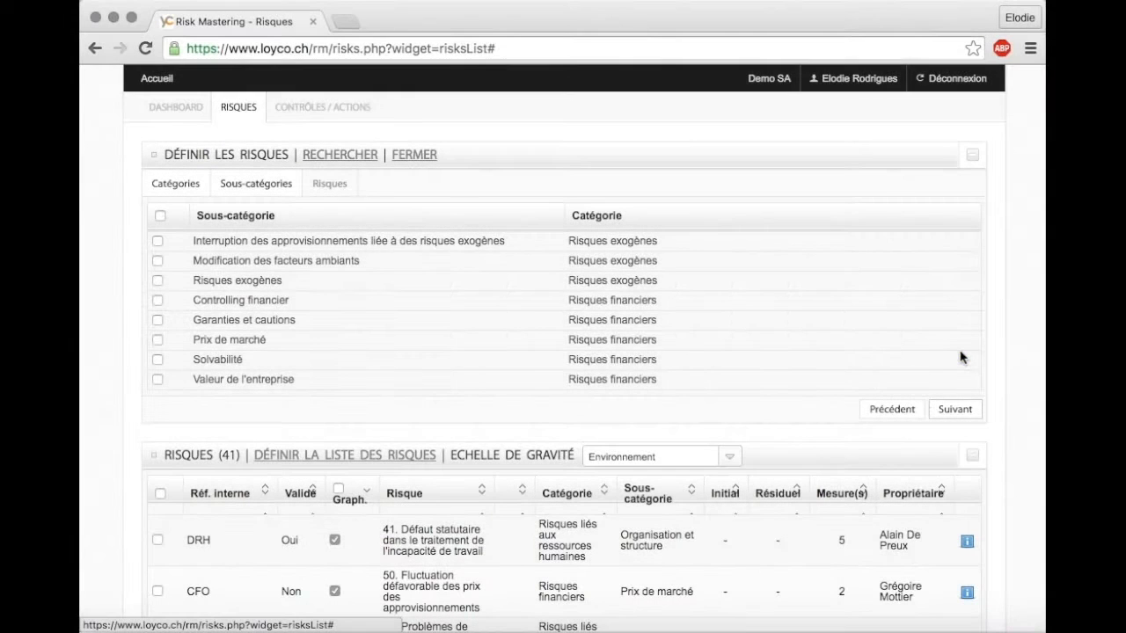
- Choose the sub-categories Controlling financier and Solvabilité and proceed to their risks
click(158, 301)
click(158, 359)
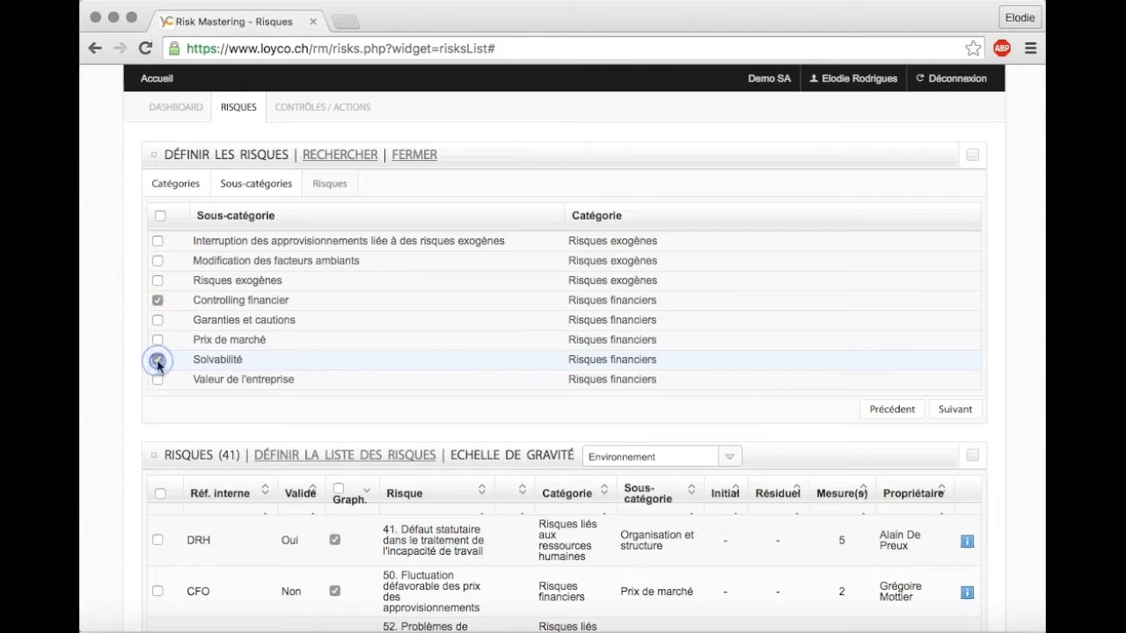
click(960, 414)
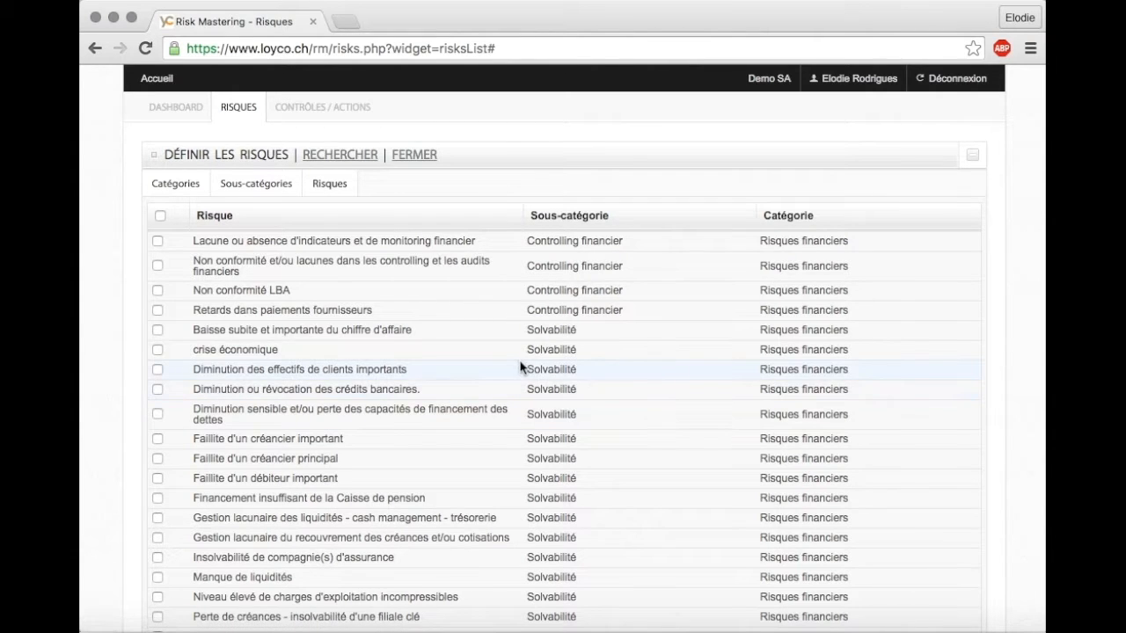
- Add the risk "Faillite d'un créancier important" to the company's risk list, confirm saving it and check the list
scroll(521, 367, down, 5)
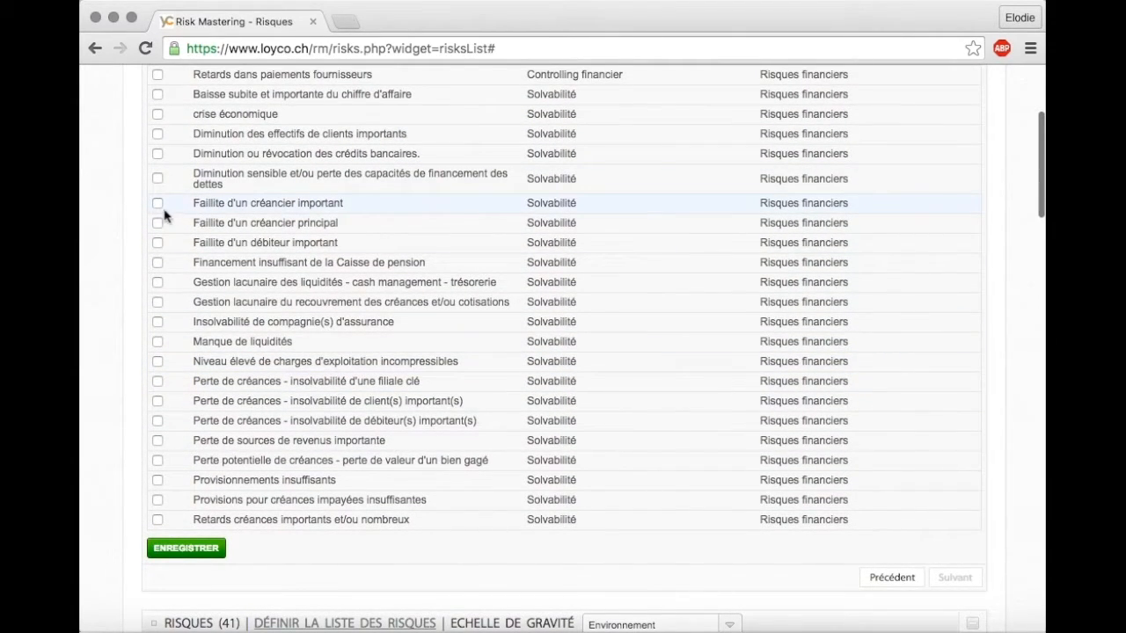
click(158, 204)
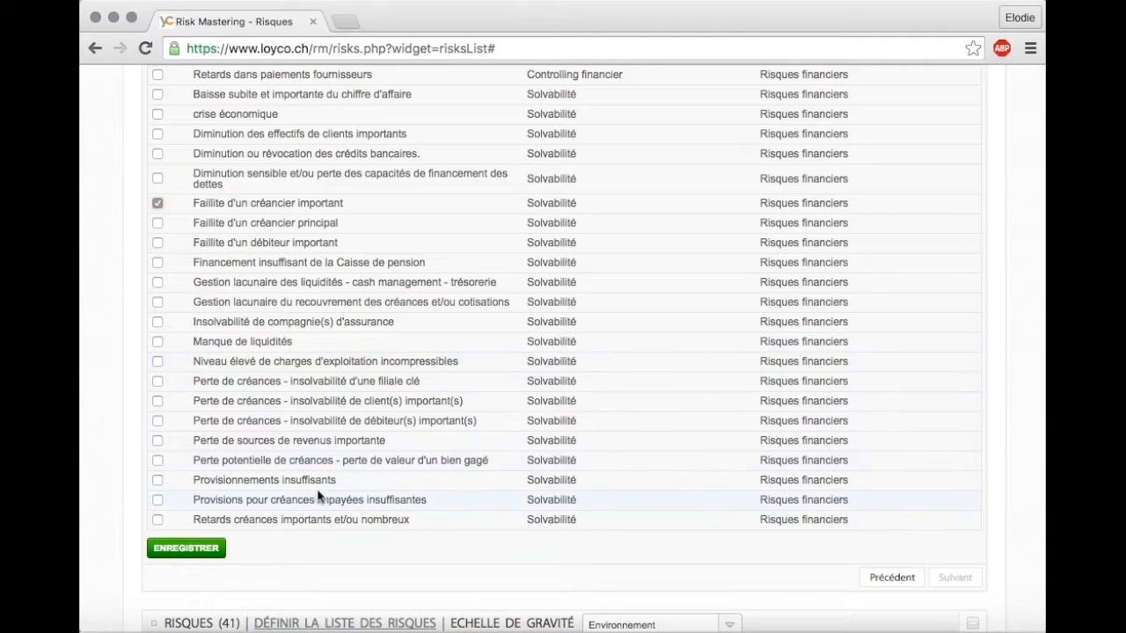
click(211, 548)
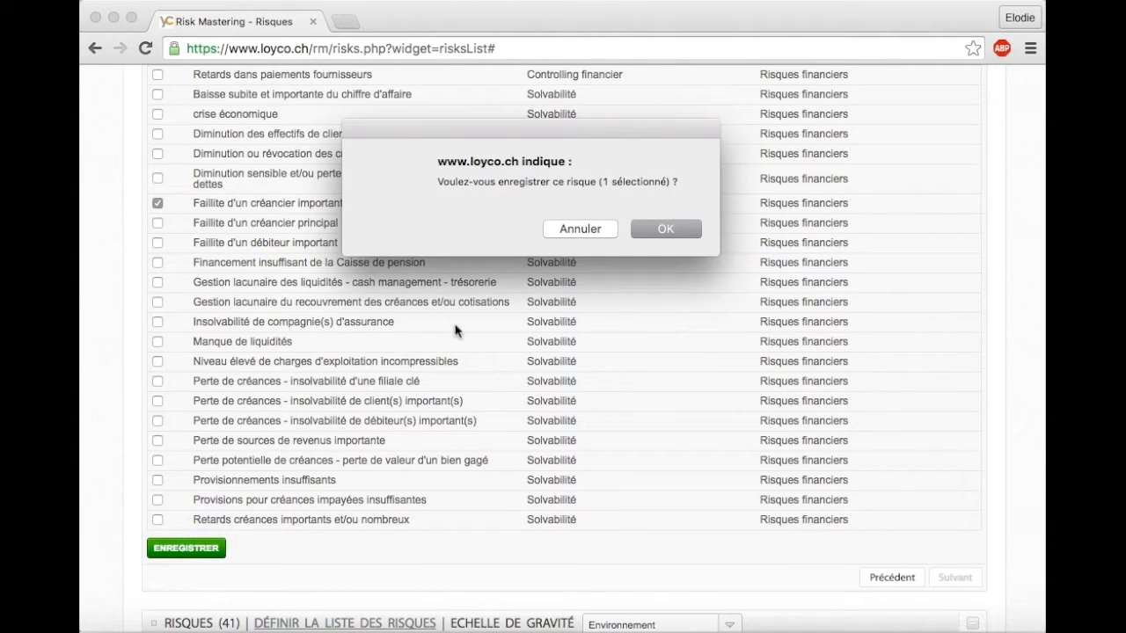
click(656, 228)
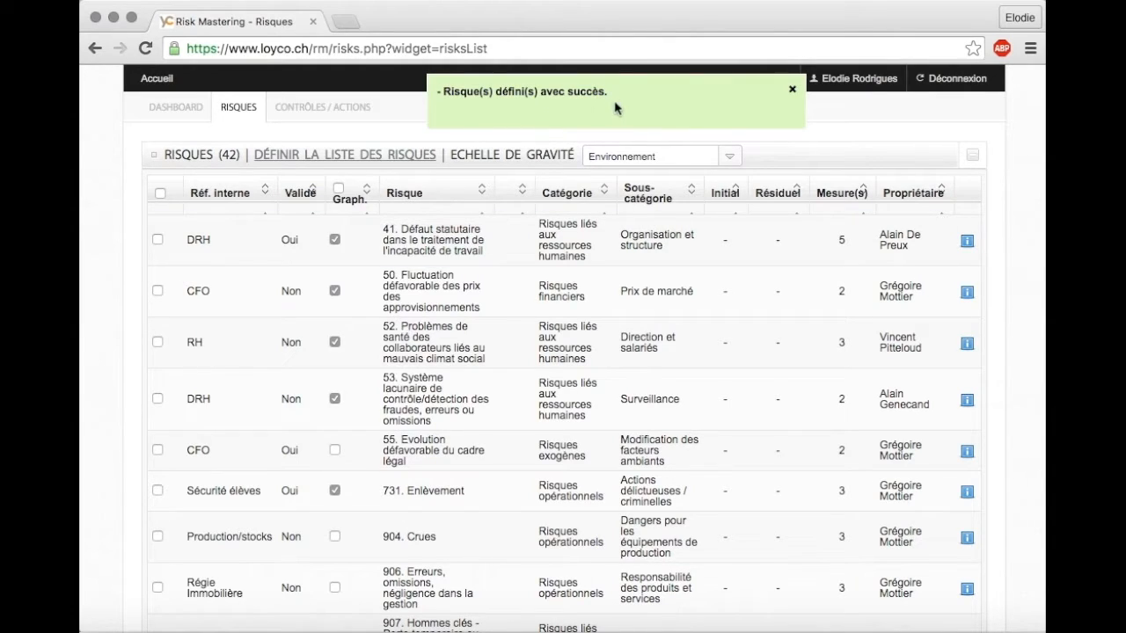
scroll(601, 375, down, 20)
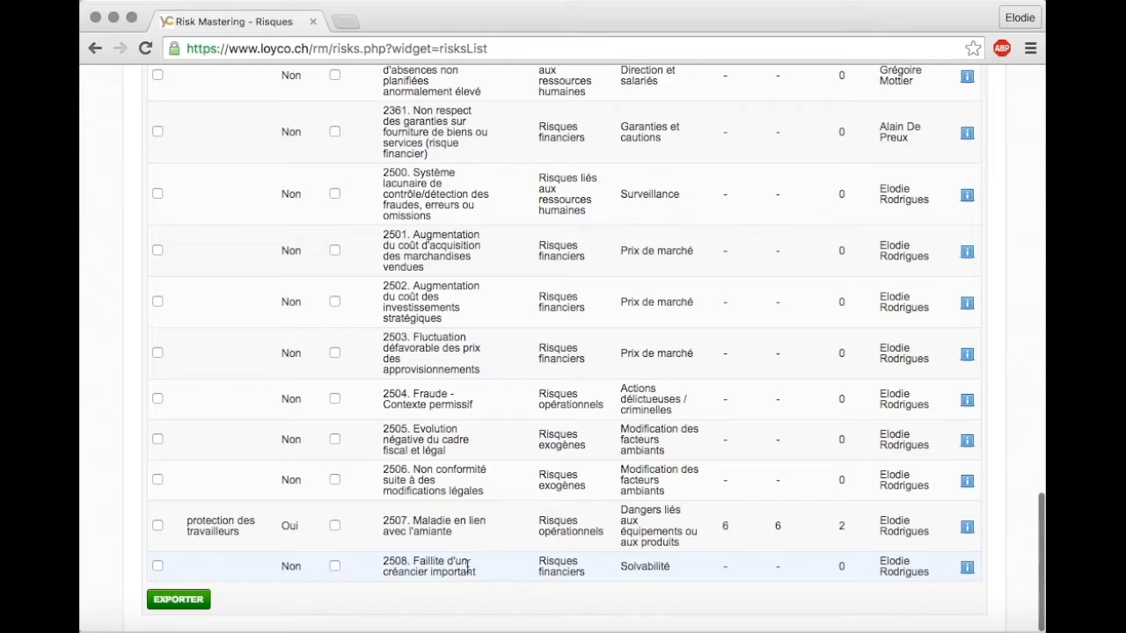
scroll(527, 501, up, 20)
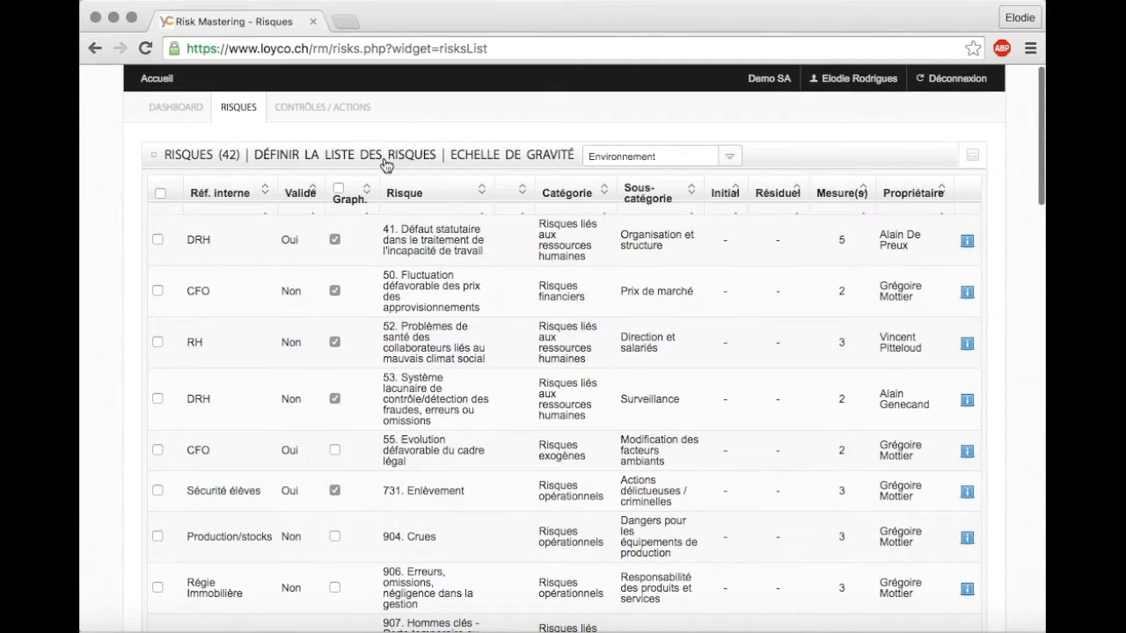
- Start defining the risk list again and search the risk catalogue by name for "maladie"
click(386, 157)
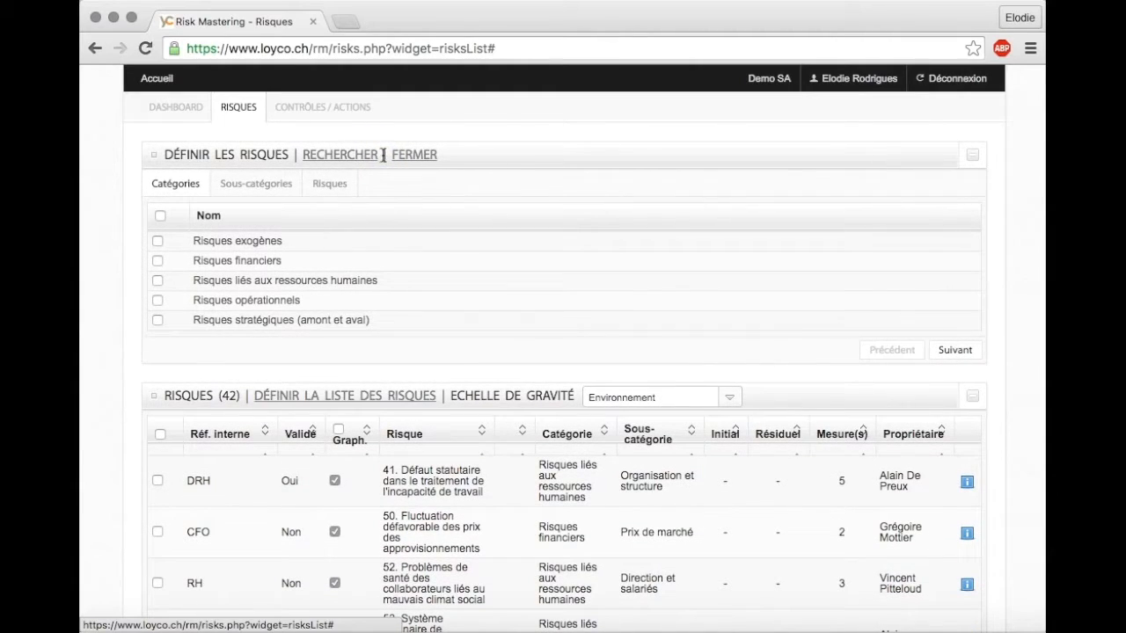
click(347, 159)
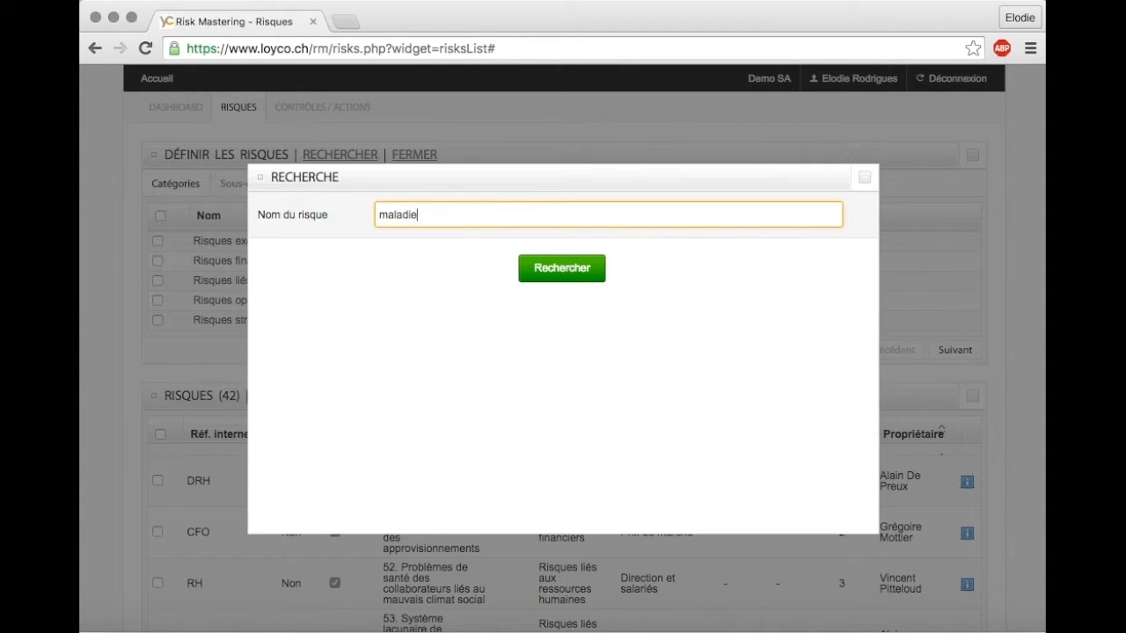
click(539, 273)
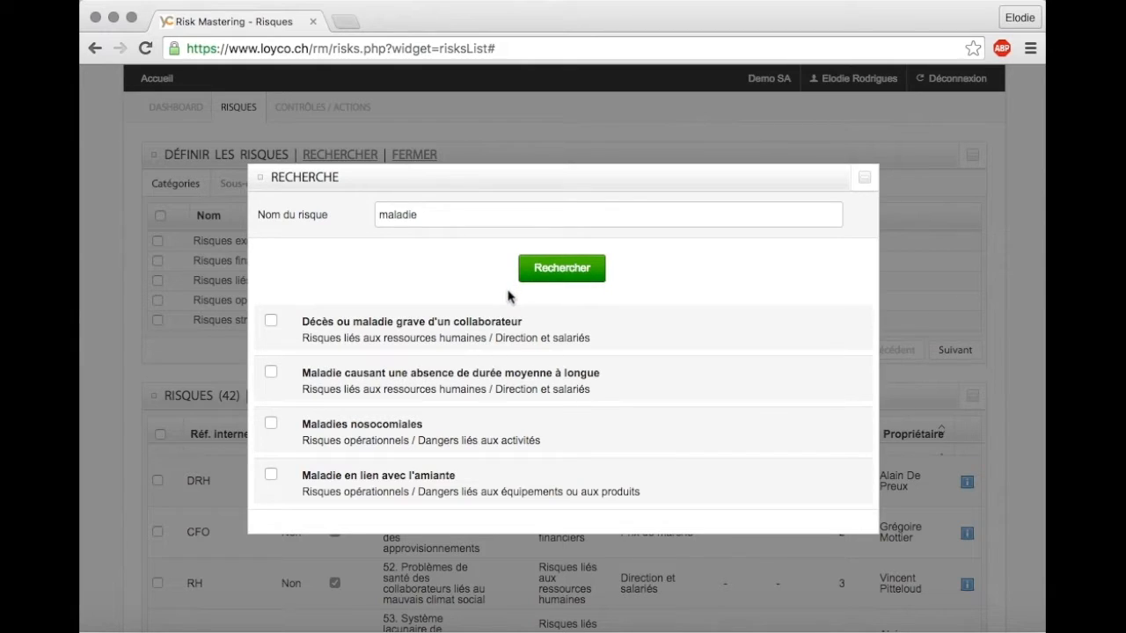
- Add the found risk "Maladie en lien avec l'amiante" to the company's risk list and confirm saving it
click(271, 475)
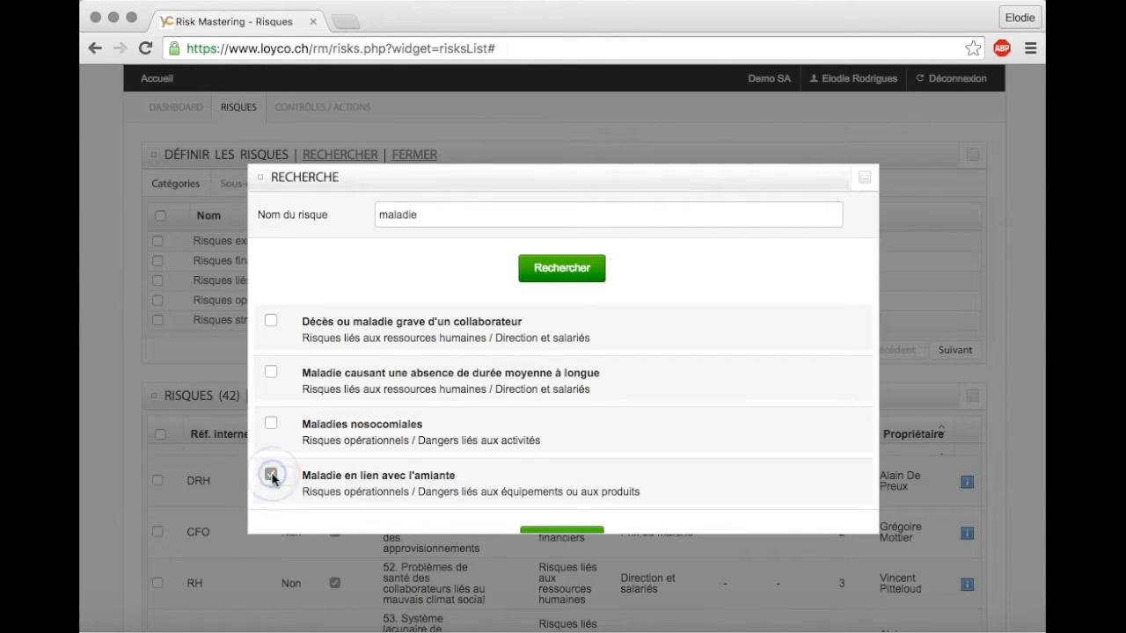
scroll(544, 475, down, 1)
scroll(550, 484, down, 1)
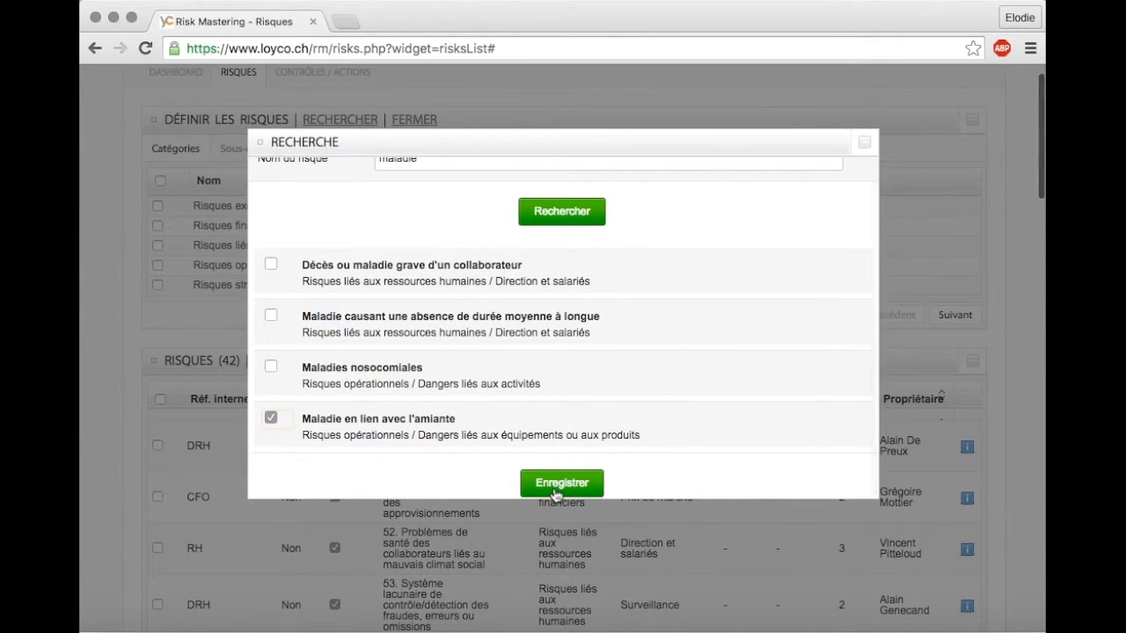
click(561, 484)
click(665, 228)
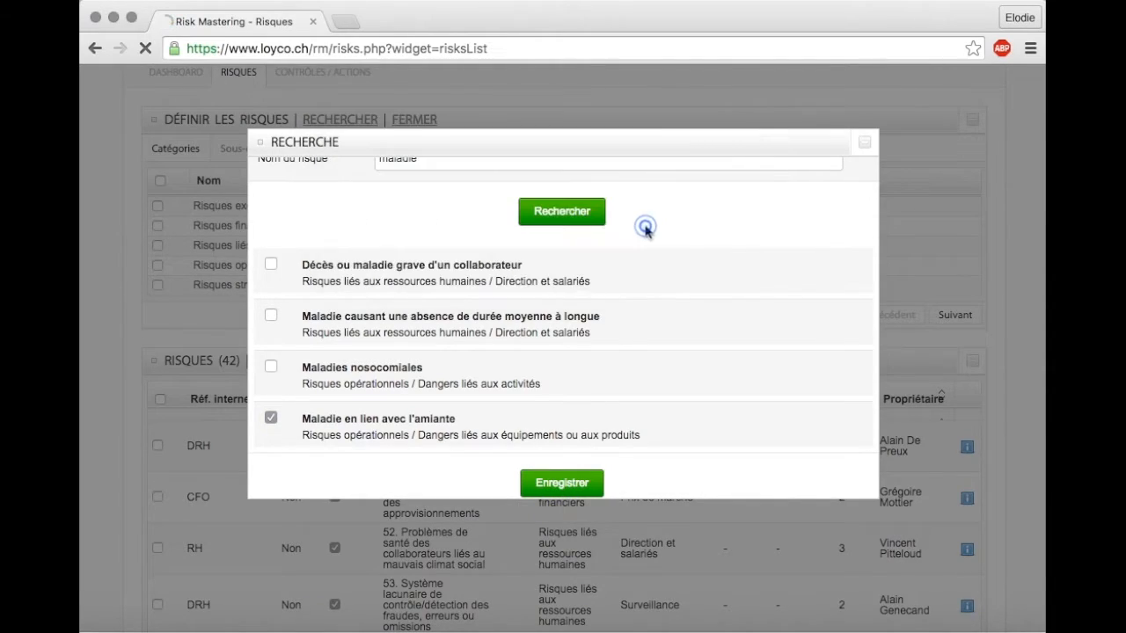
- Open risk 2509's detail sheet and enter the internal reference "protection des travailleurs" and the information "risque d'exposition pour les concierges"
scroll(646, 230, down, 2)
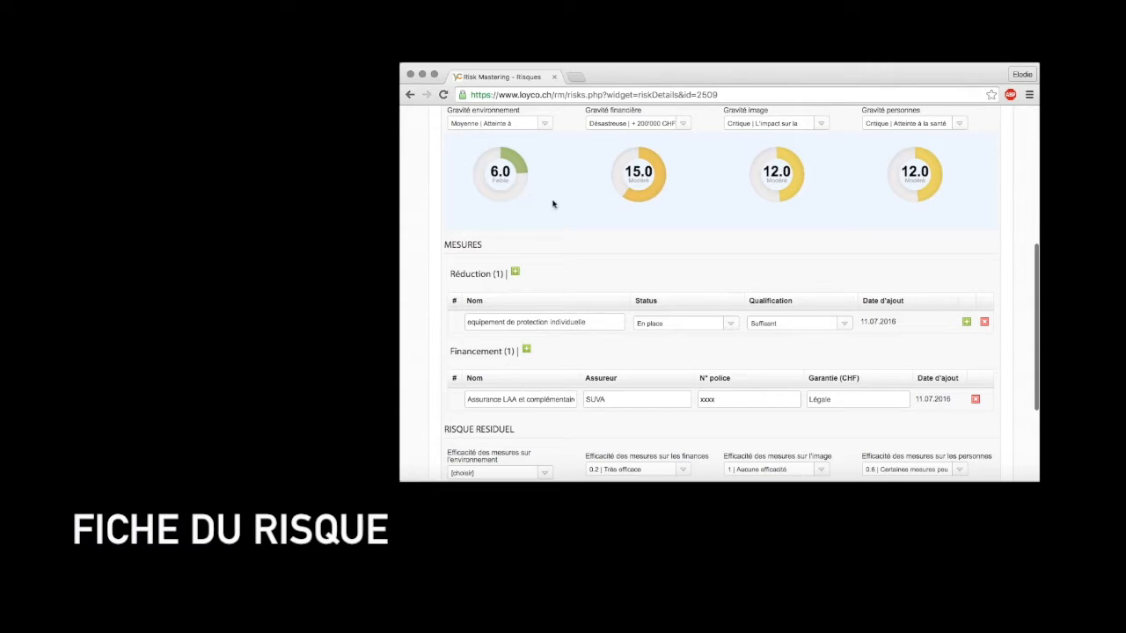
scroll(688, 248, up, 1)
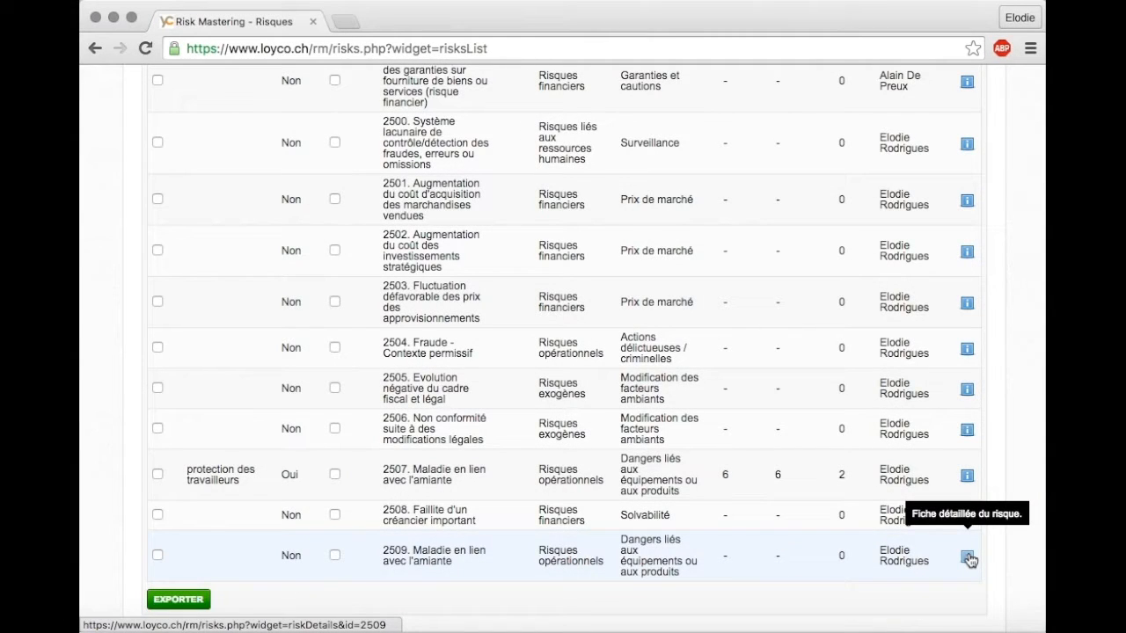
click(967, 558)
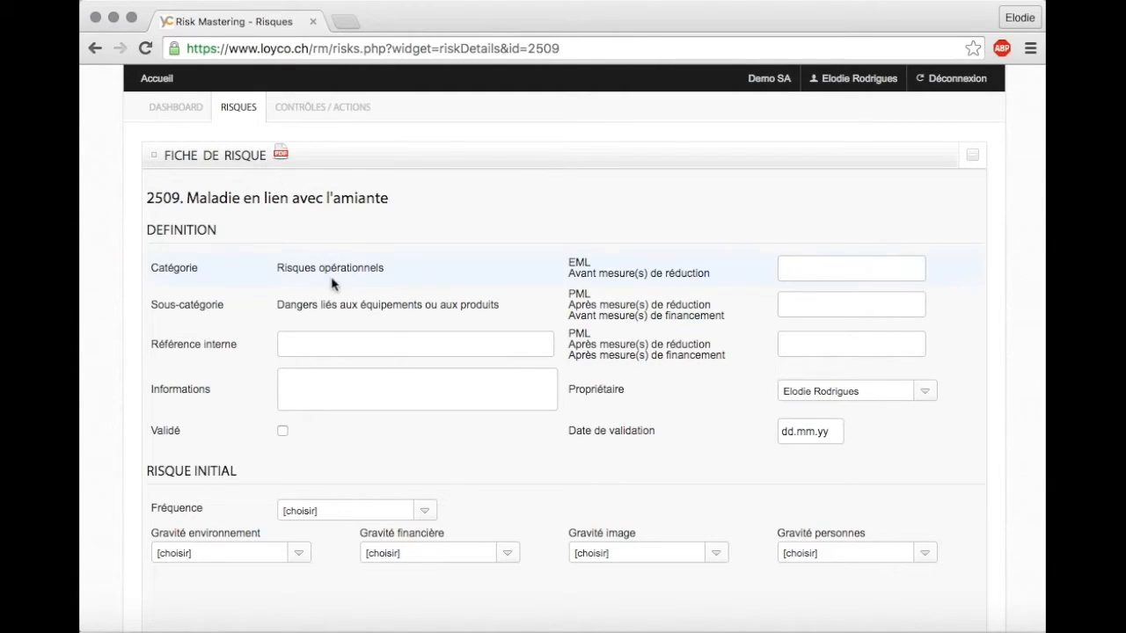
click(334, 348)
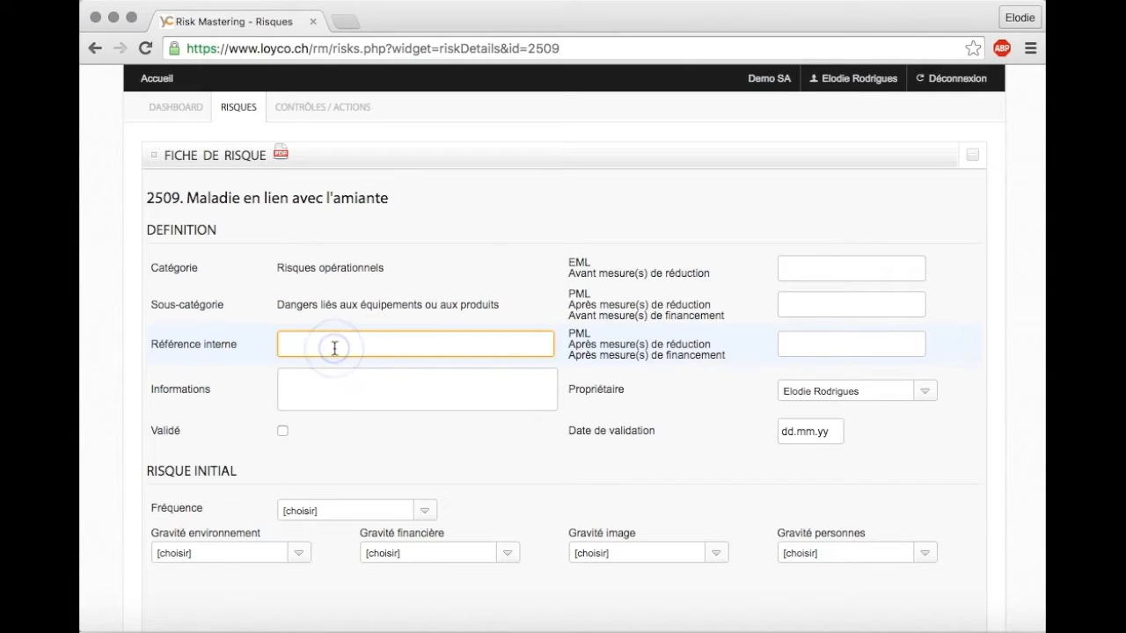
text(protection des travail)
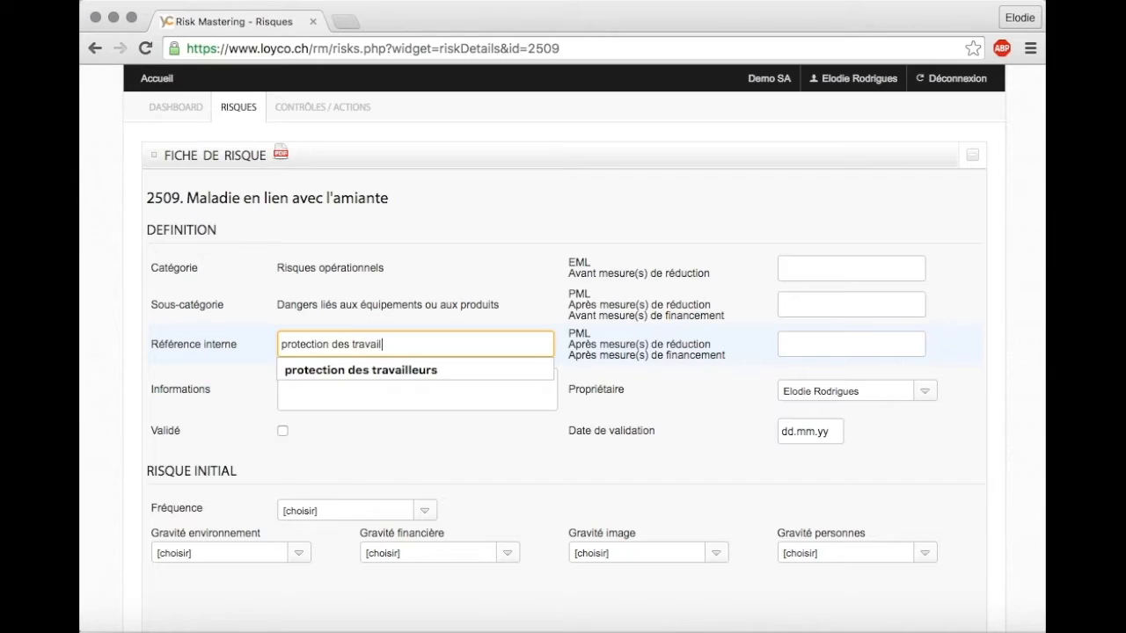
text(leurs)
click(377, 369)
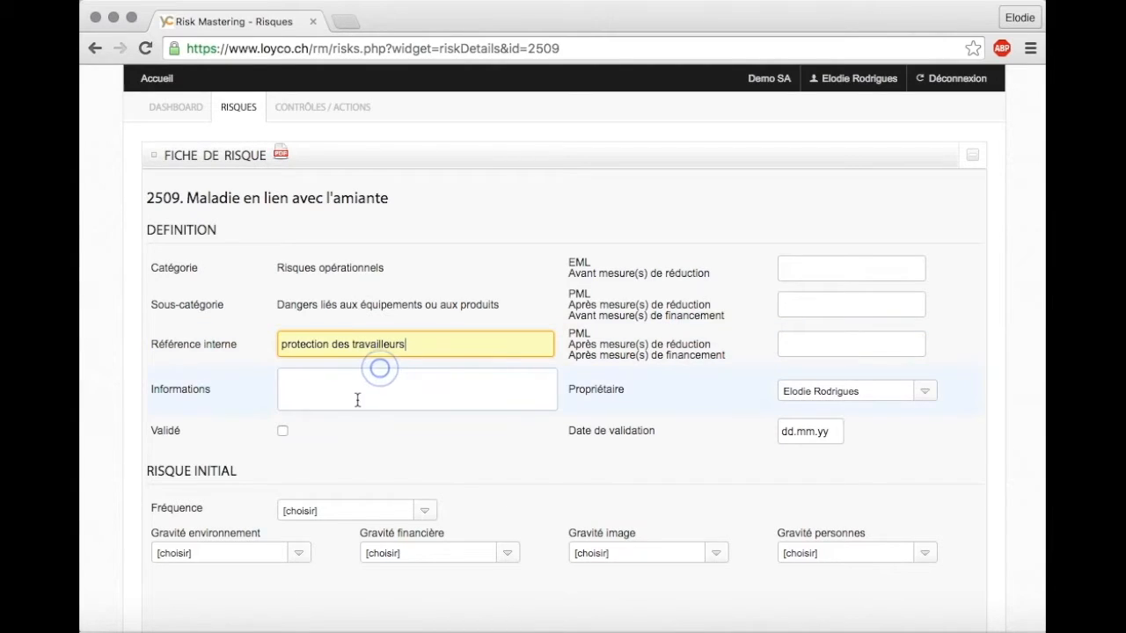
click(344, 392)
text(risque d'exposition pour les concierges)
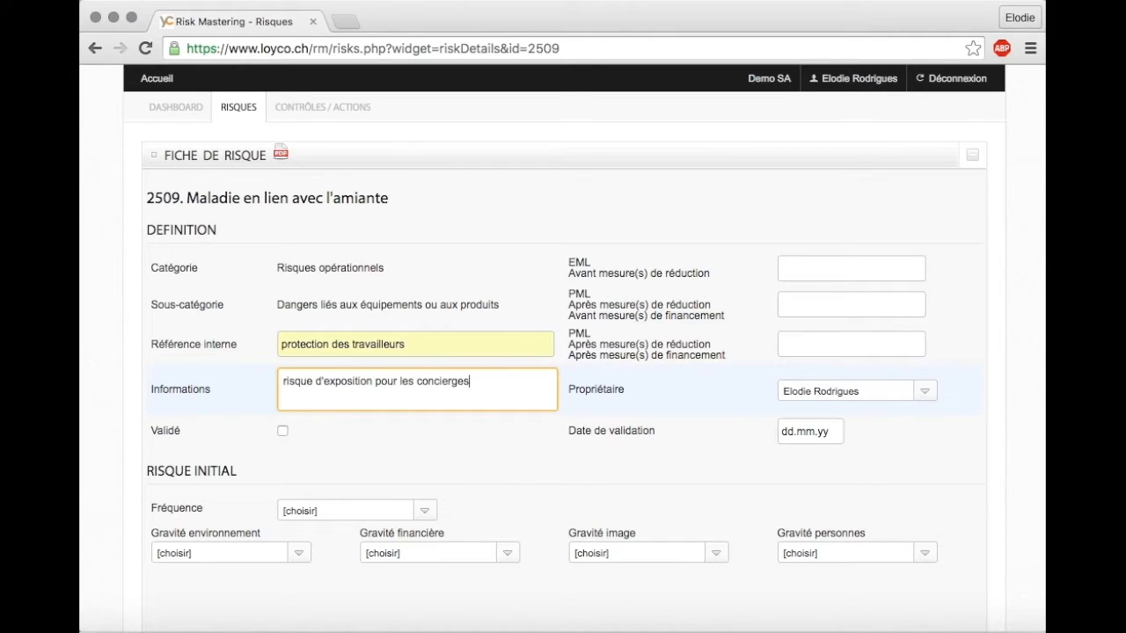
- Mark the risk as validated, choose its owner and set the validation date to 11.07.2016
click(284, 431)
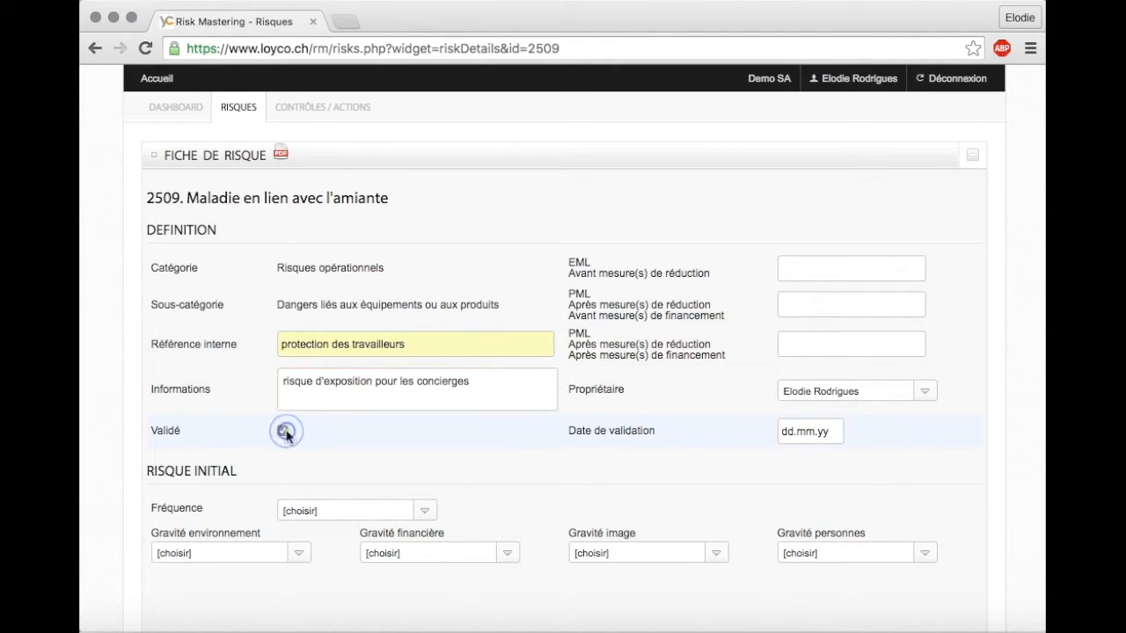
click(925, 390)
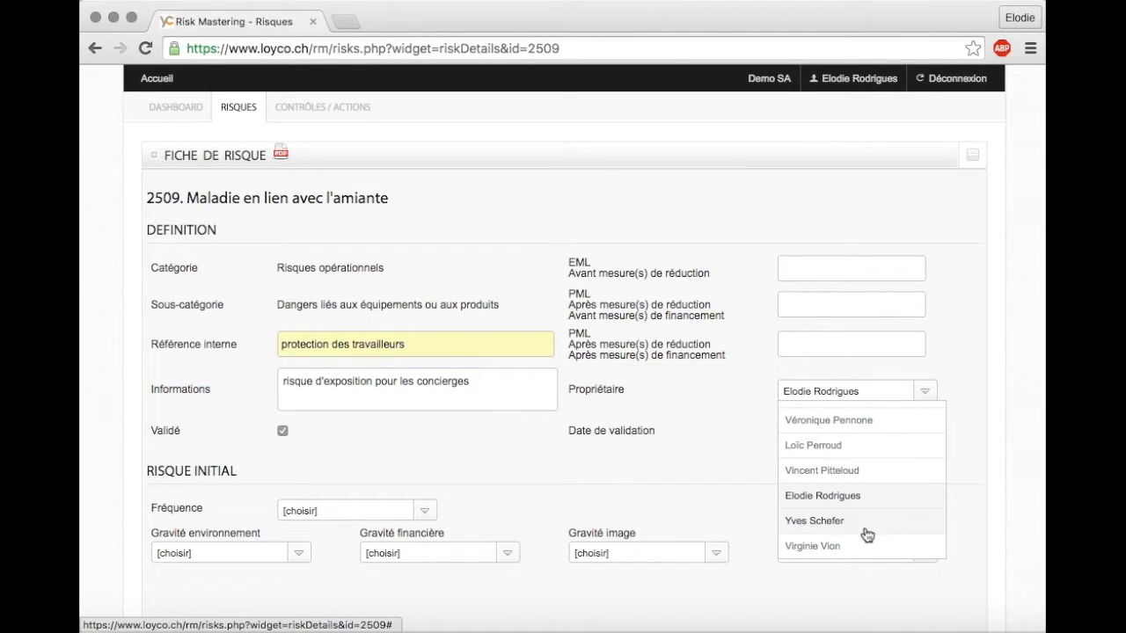
click(860, 498)
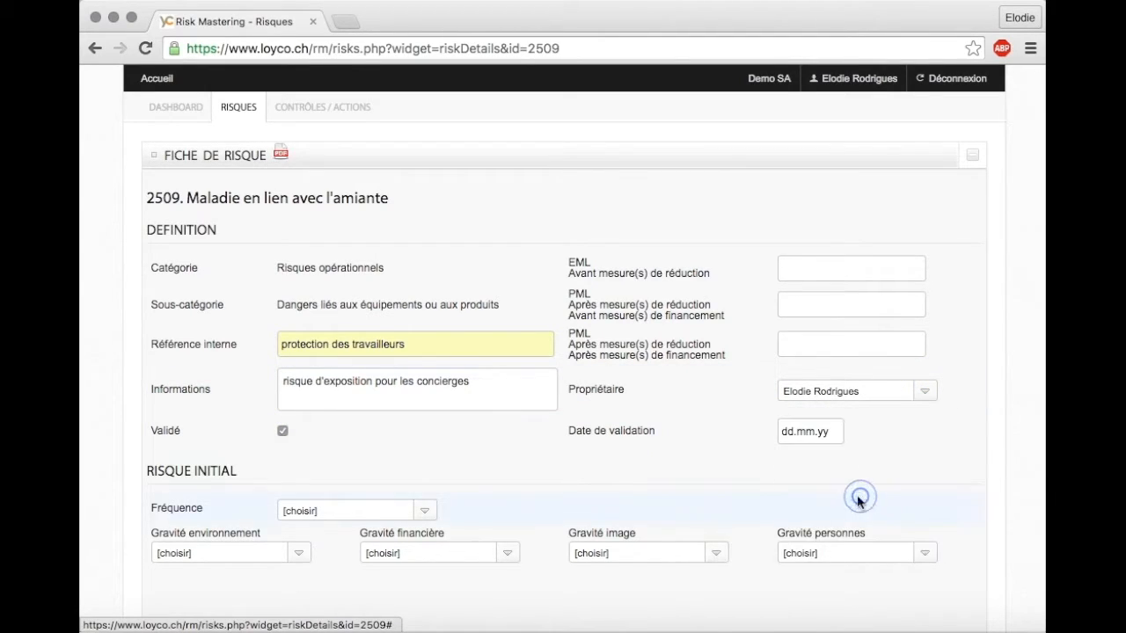
click(816, 431)
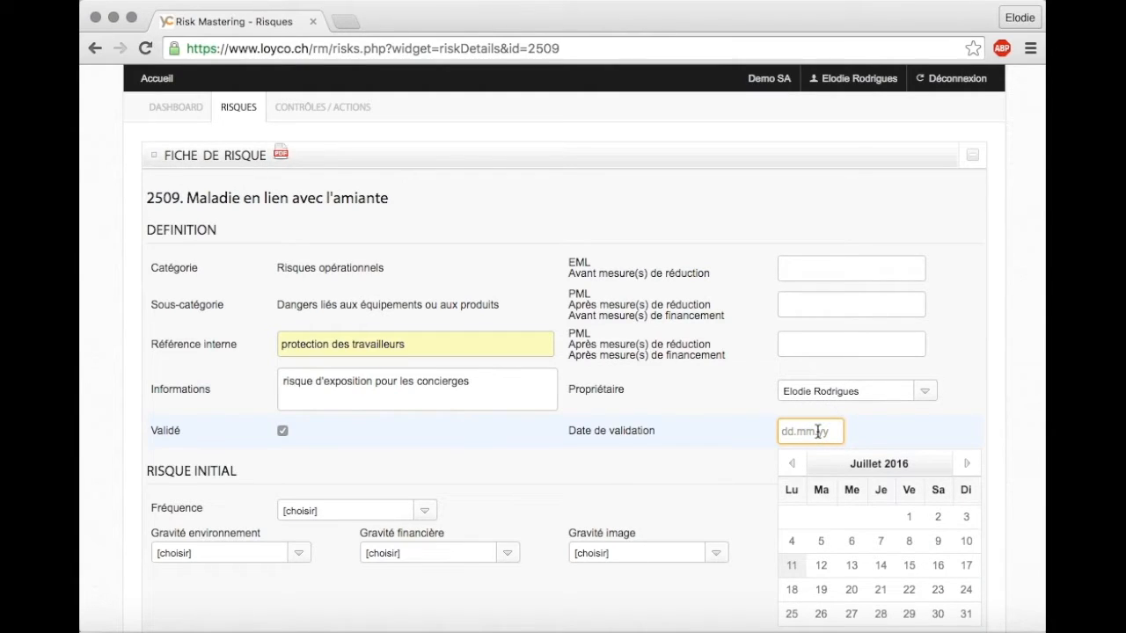
click(791, 566)
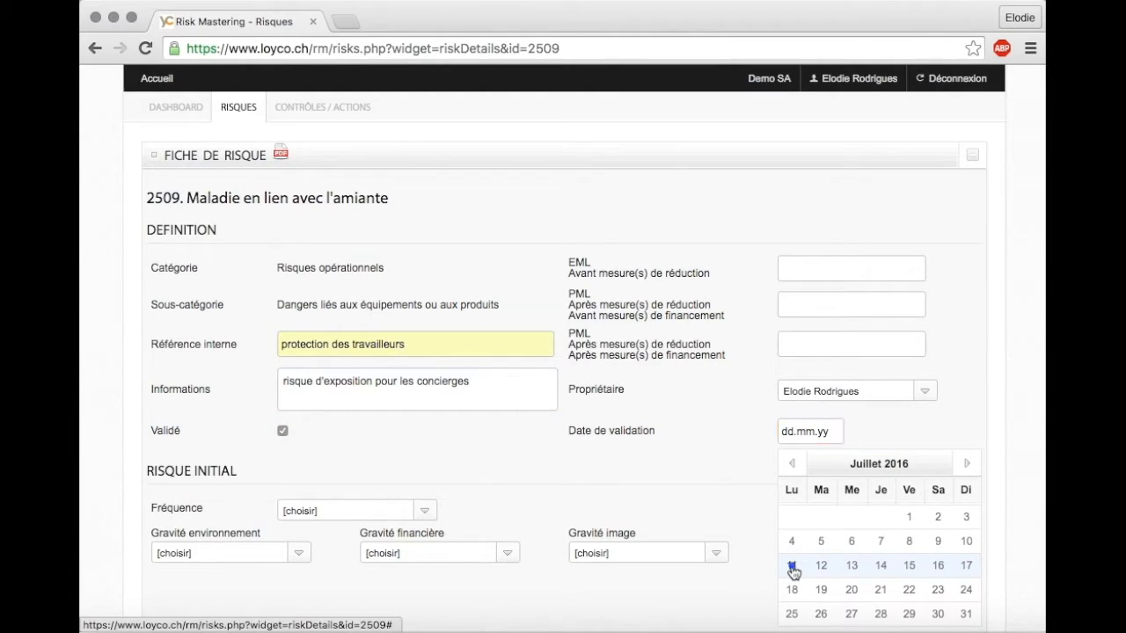
- Set the initial risk's frequency to "Possible | Tous les 3 ans" and its environmental severity to Moyenne
scroll(516, 481, down, 2)
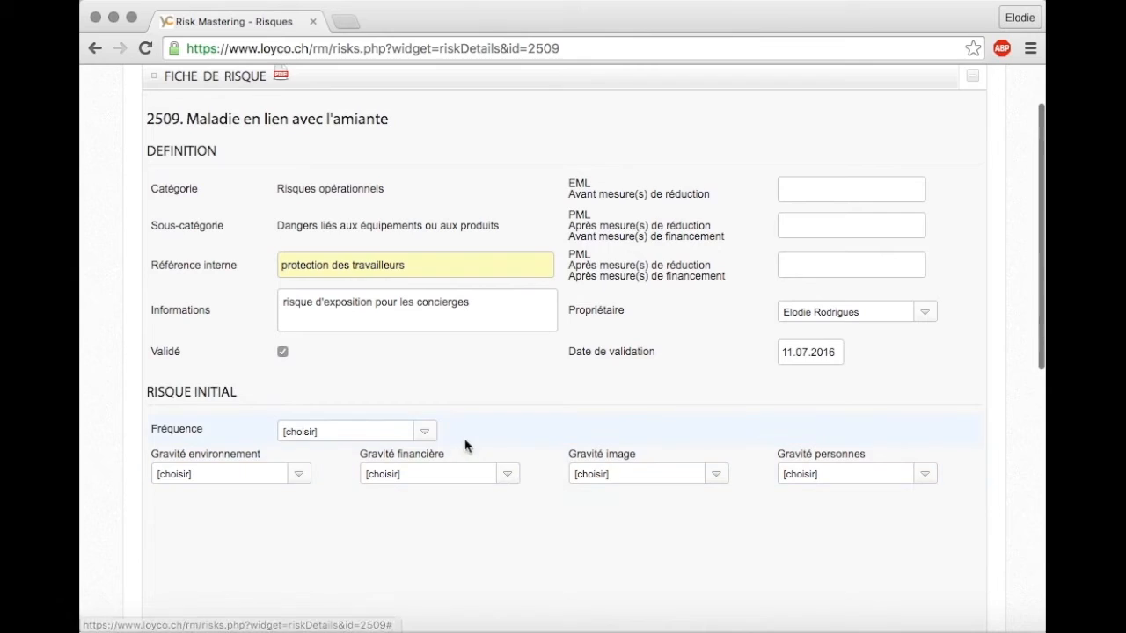
click(424, 434)
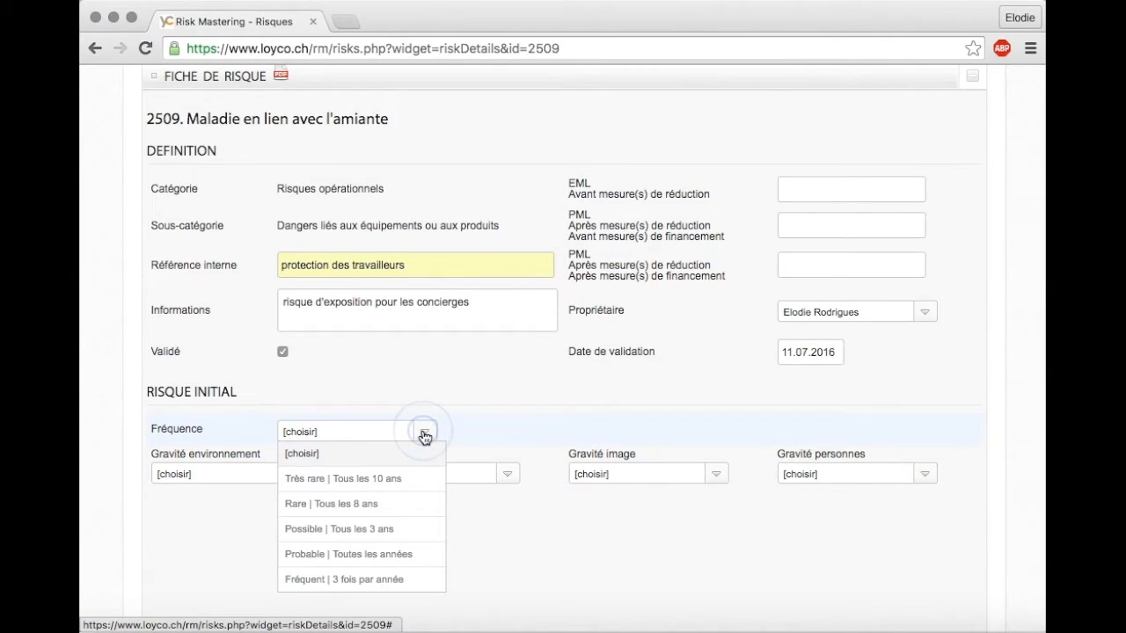
click(388, 532)
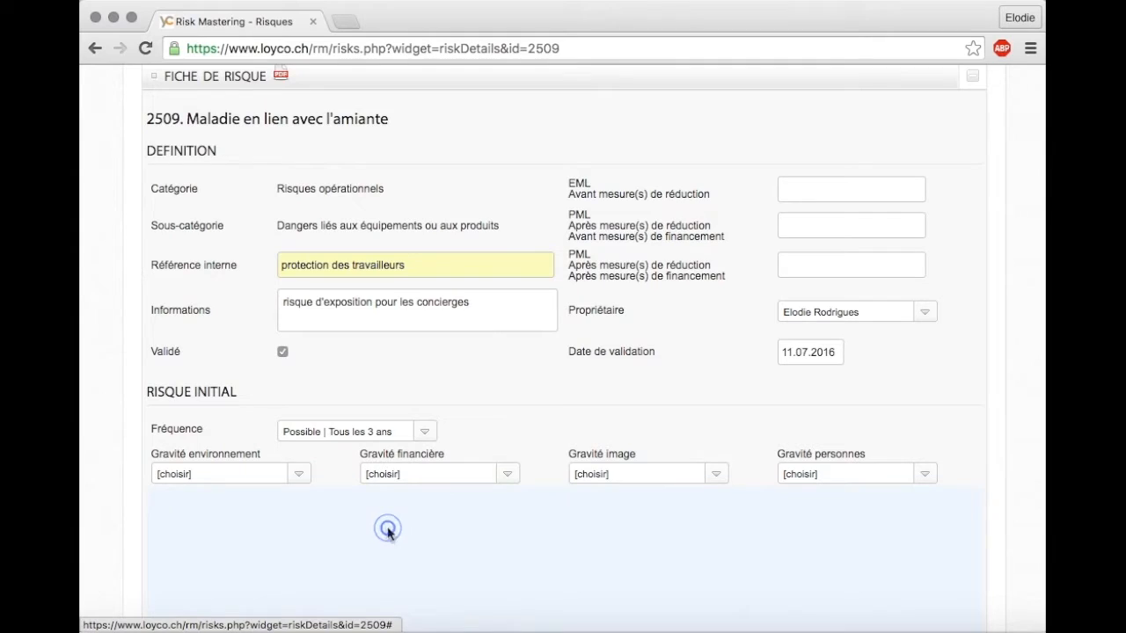
click(300, 475)
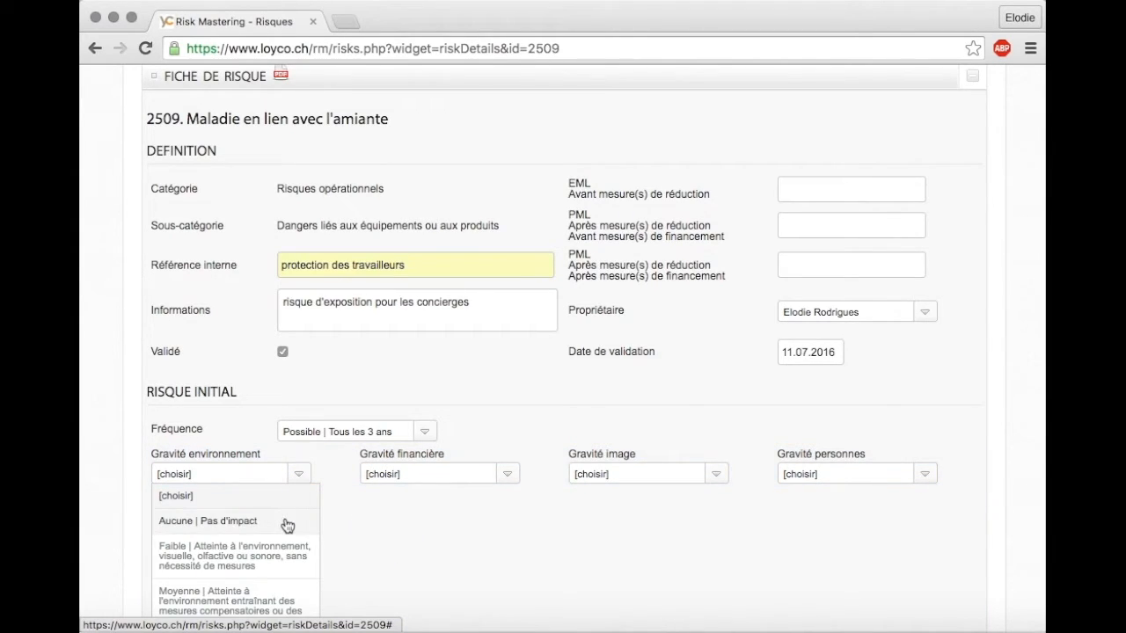
click(264, 596)
- Set the financial severity to "Désastreuse | + 200'000 CHF" and the image and personal severities to Critique, and save the risk sheet
scroll(395, 540, down, 3)
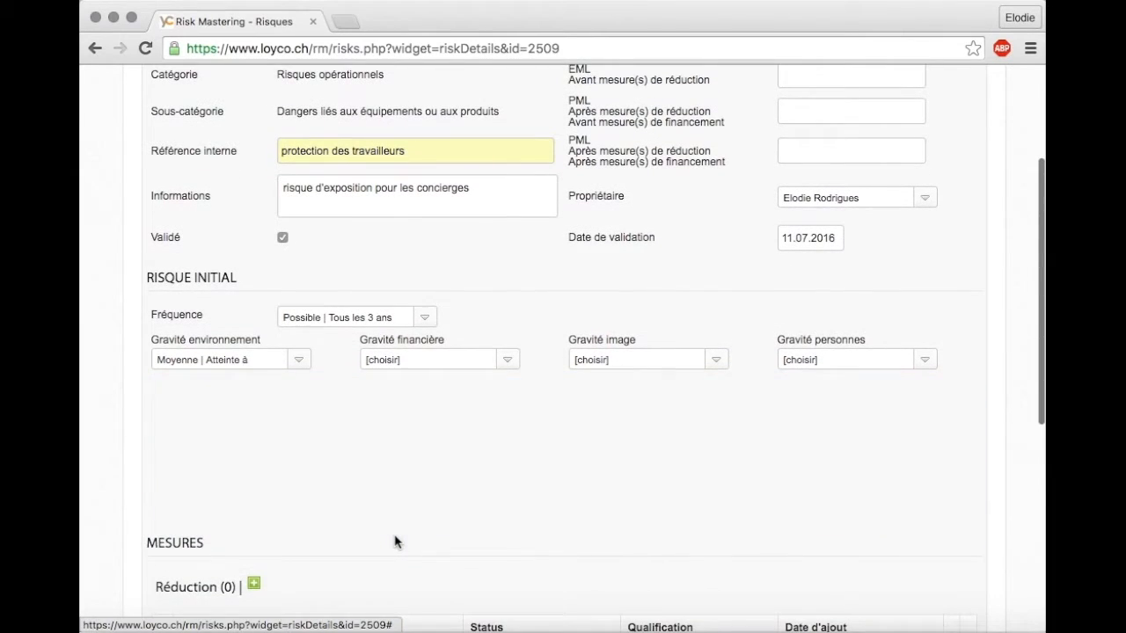
click(500, 367)
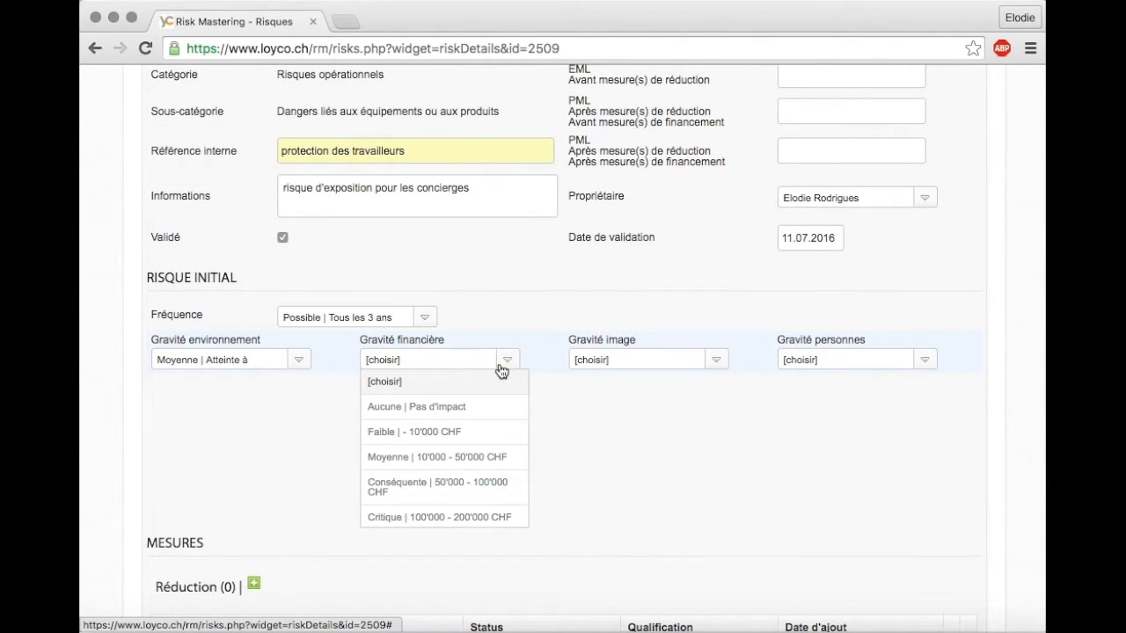
scroll(485, 502, up, 1)
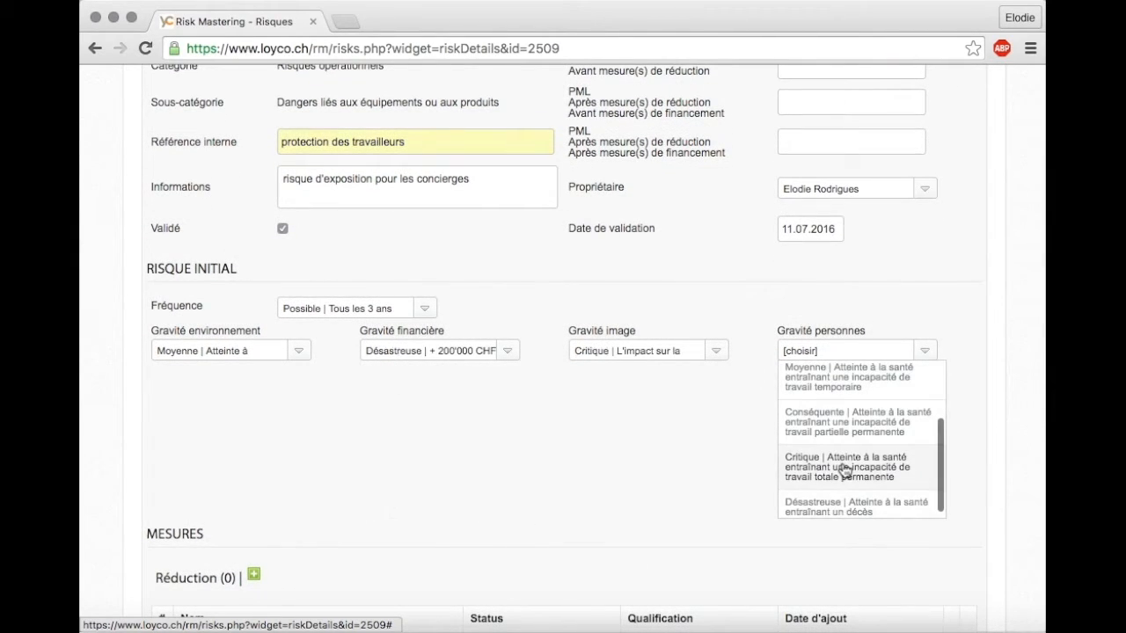
click(845, 469)
scroll(928, 305, down, 1)
scroll(926, 294, down, 5)
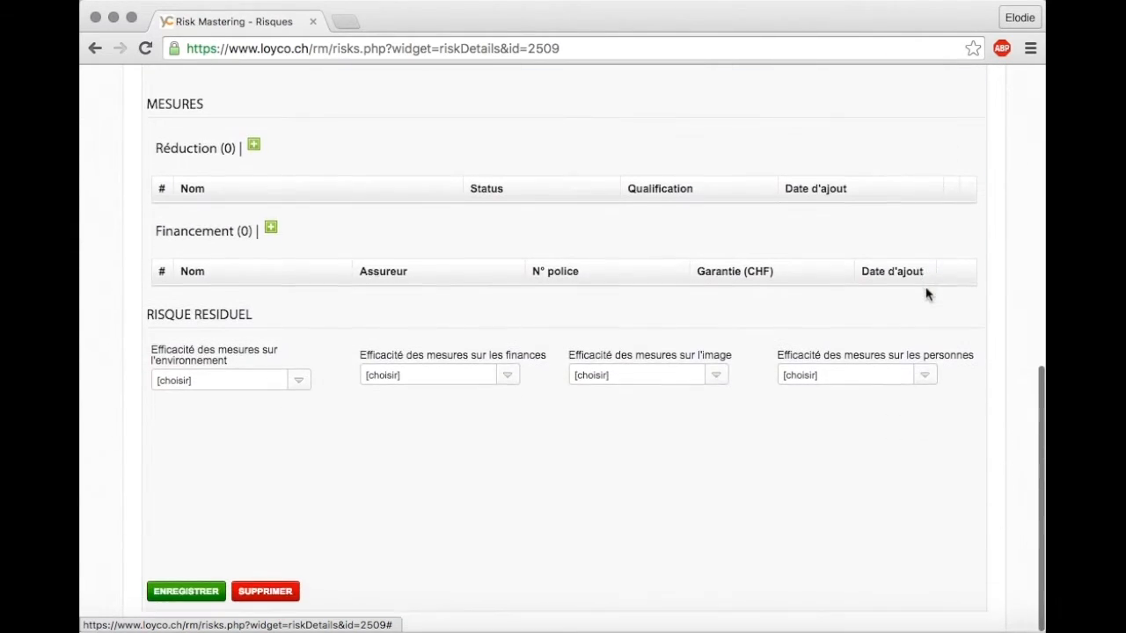
click(204, 588)
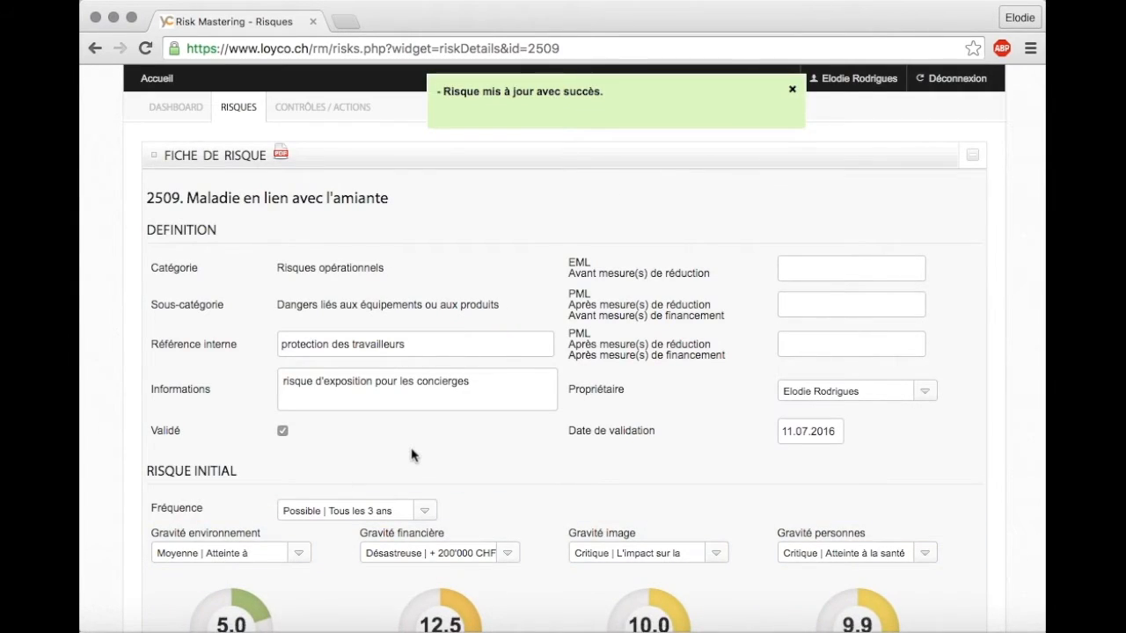
- Add the reduction measure "equipement de protection individuelle" with status En place and qualification Suffisant
scroll(410, 455, down, 4)
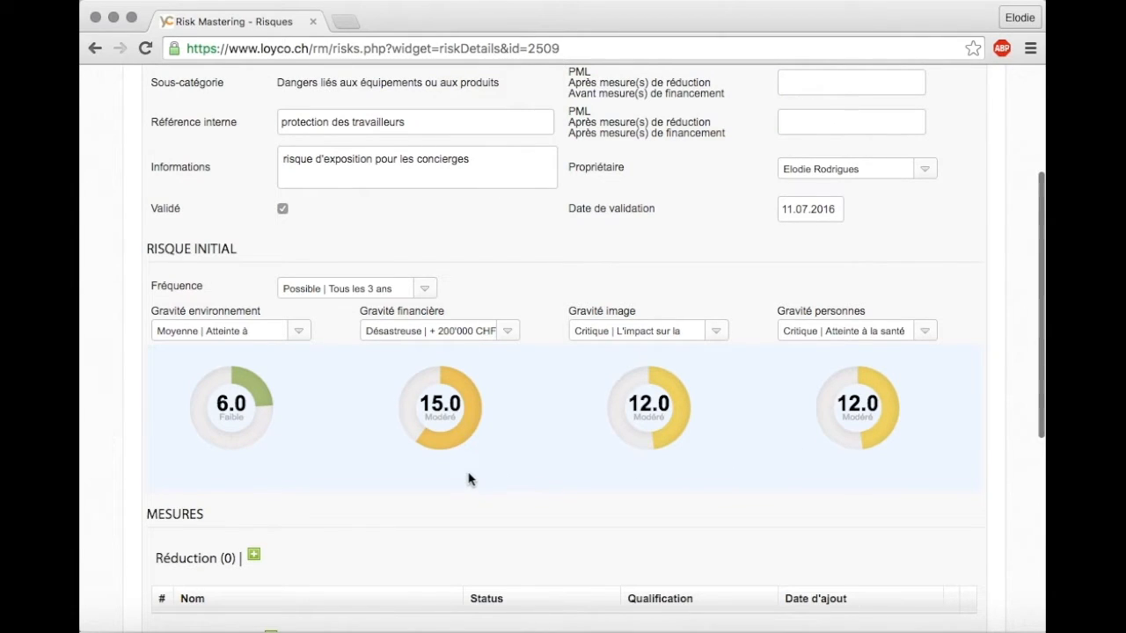
scroll(469, 478, down, 5)
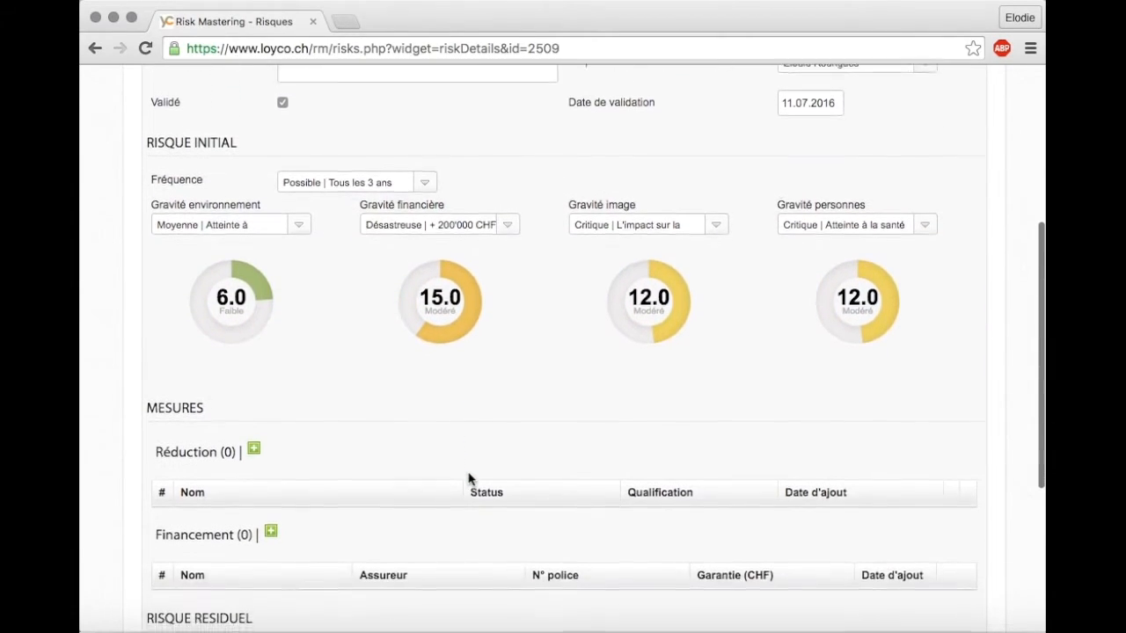
scroll(469, 479, down, 4)
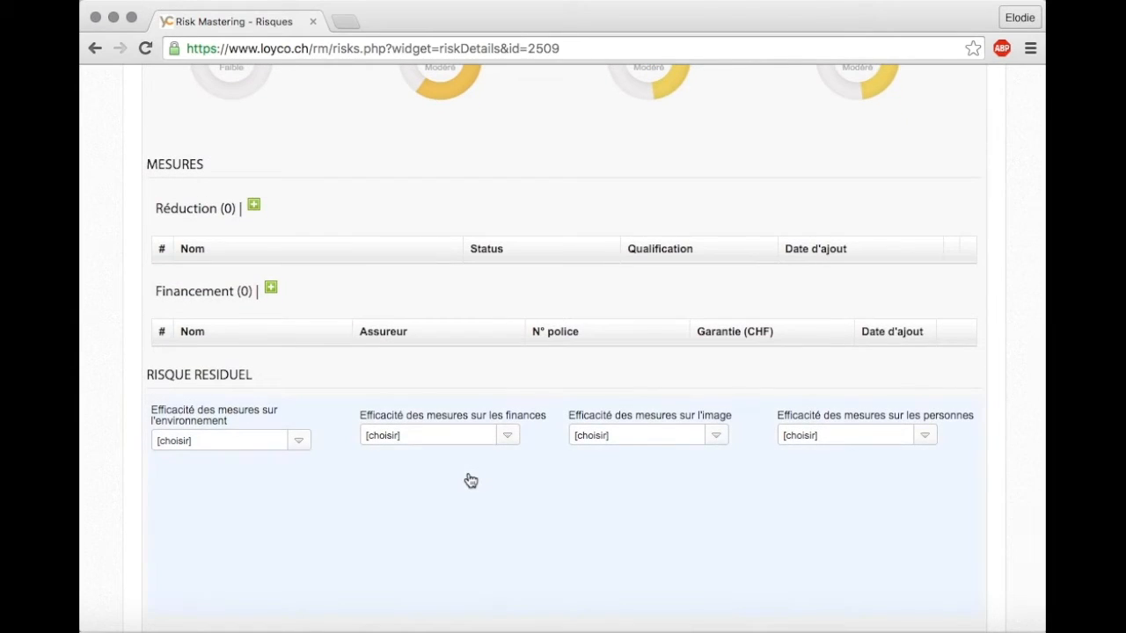
click(253, 208)
click(220, 281)
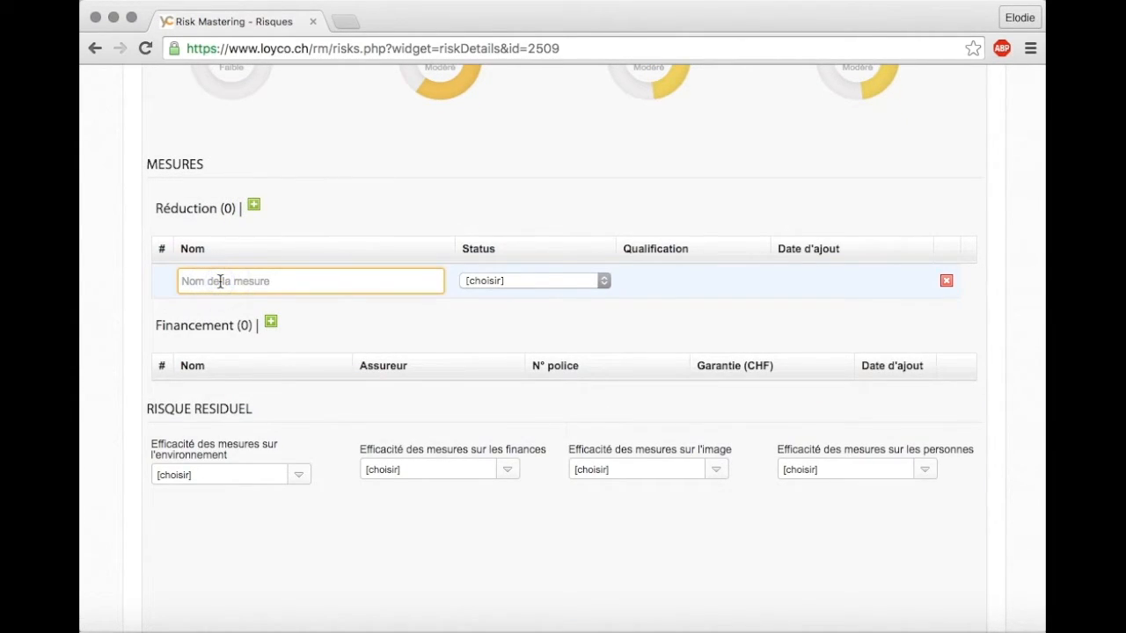
text(equipement de protection individuelle)
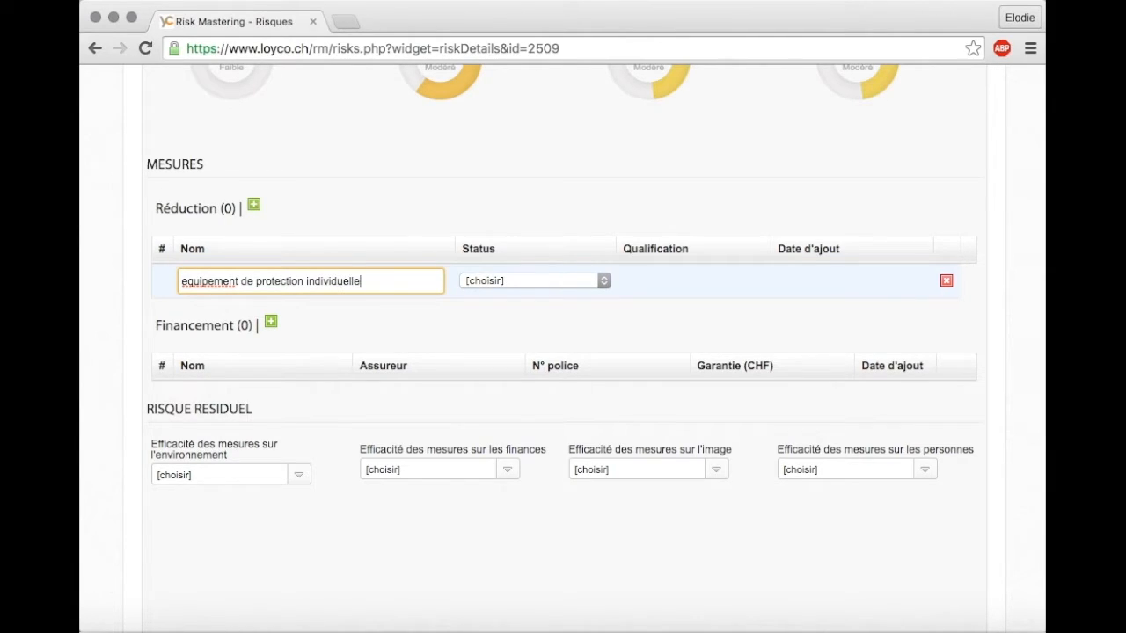
- Add the financing measure "Assurance LAA et complémentaire" with insurer SUVA, its policy number and the guarantee Légale
click(751, 398)
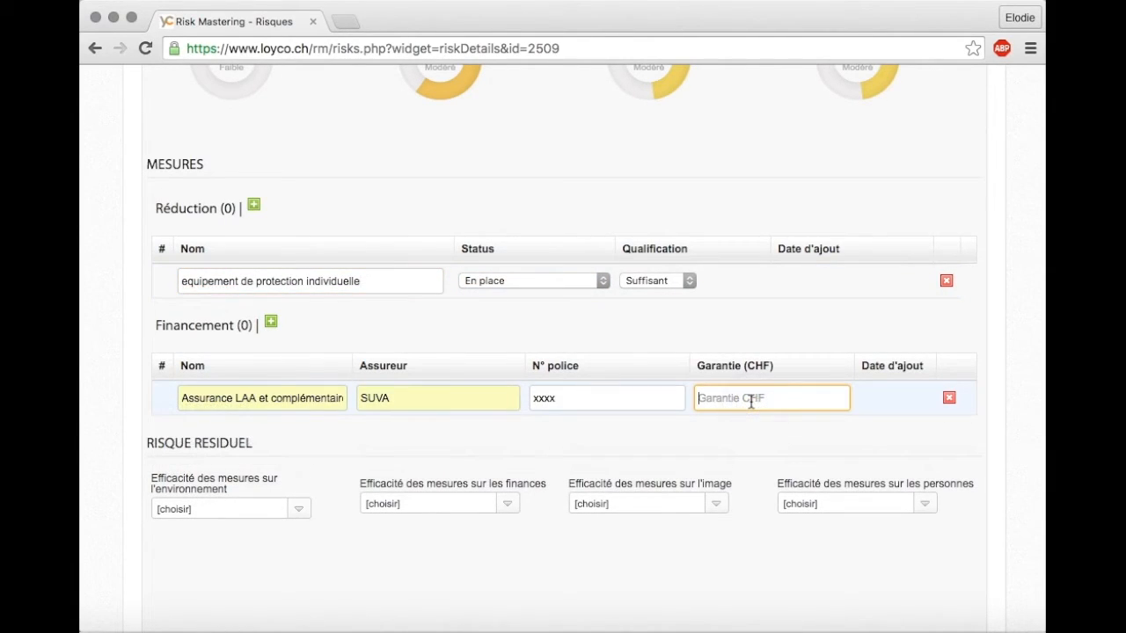
text(l)
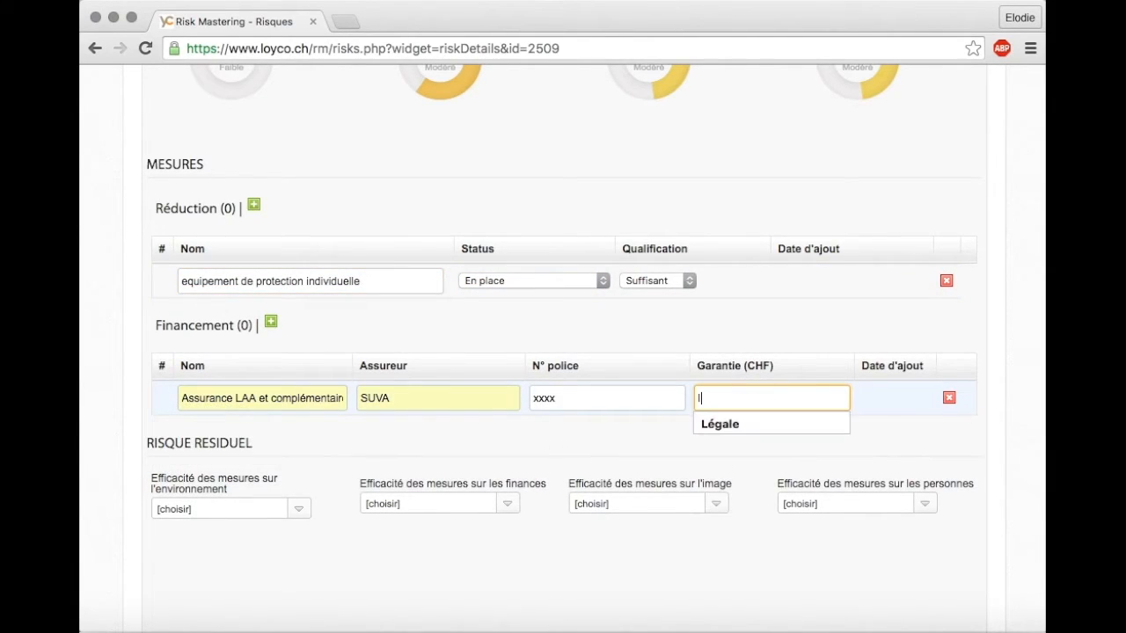
click(766, 425)
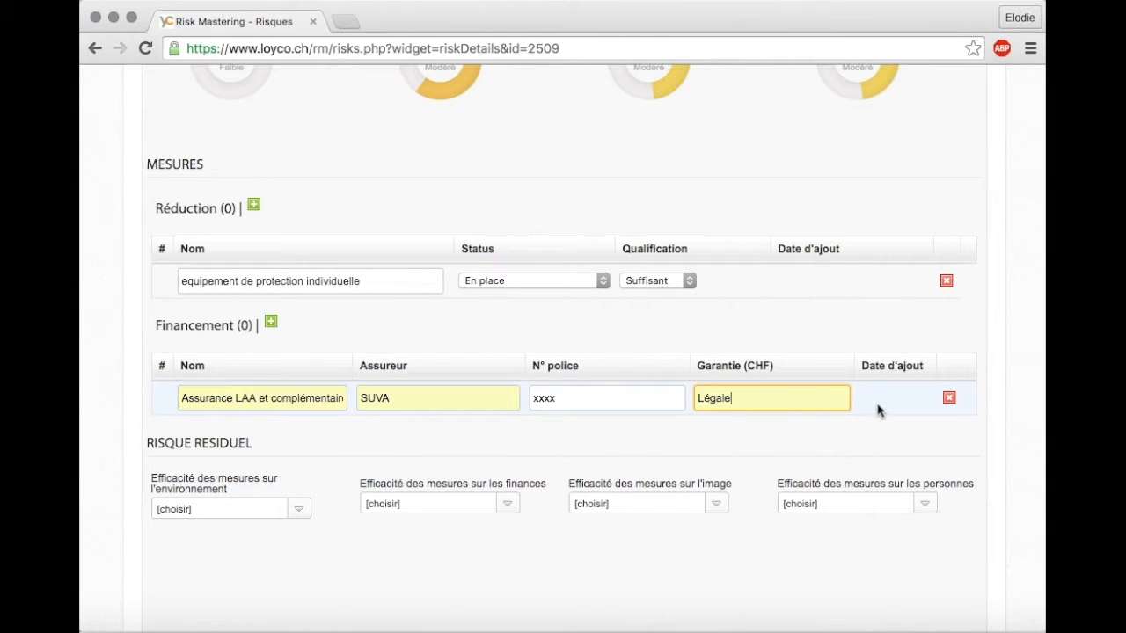
scroll(534, 479, down, 3)
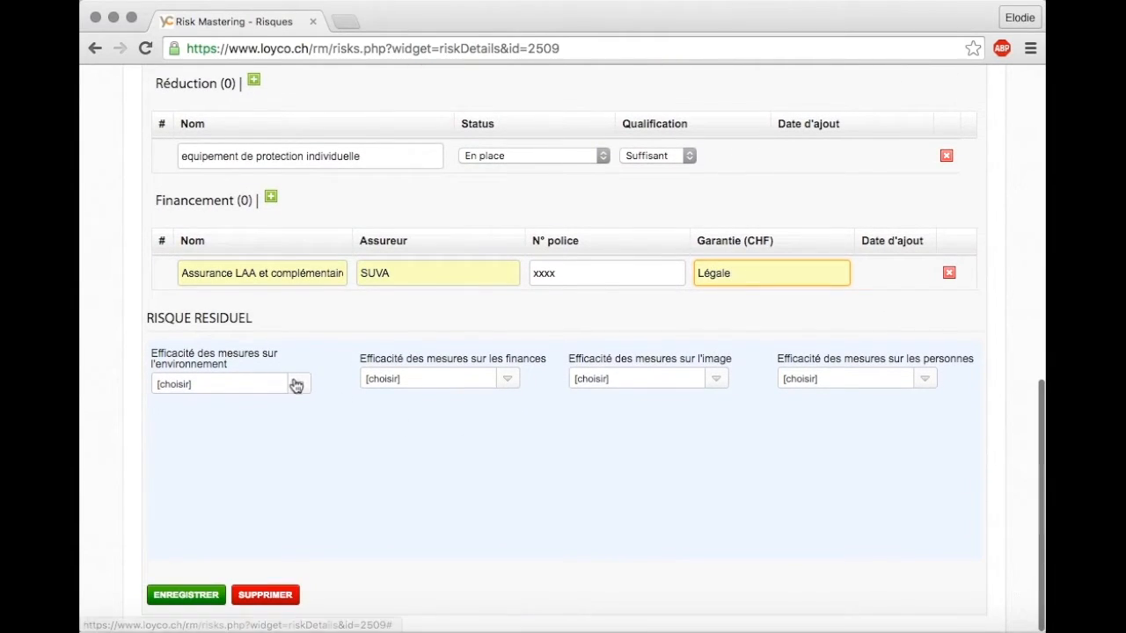
- Set the residual risk's measure effectiveness on finances to "0.2 | Très efficace" and on image to "1 | Aucune efficacité"
click(504, 381)
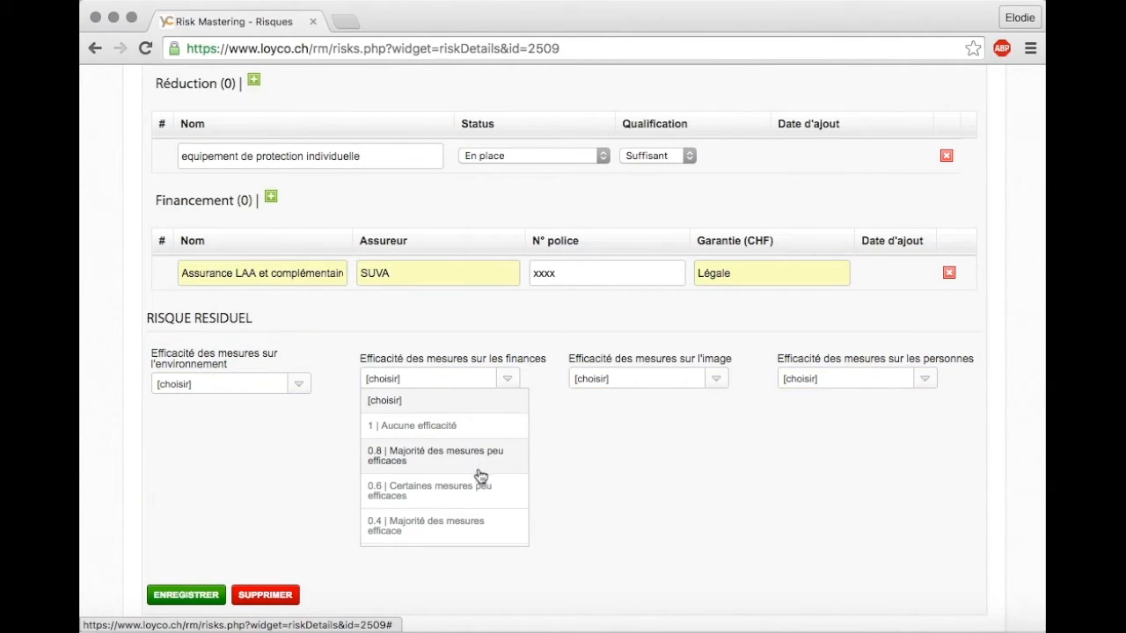
scroll(475, 512, down, 2)
click(460, 533)
click(672, 380)
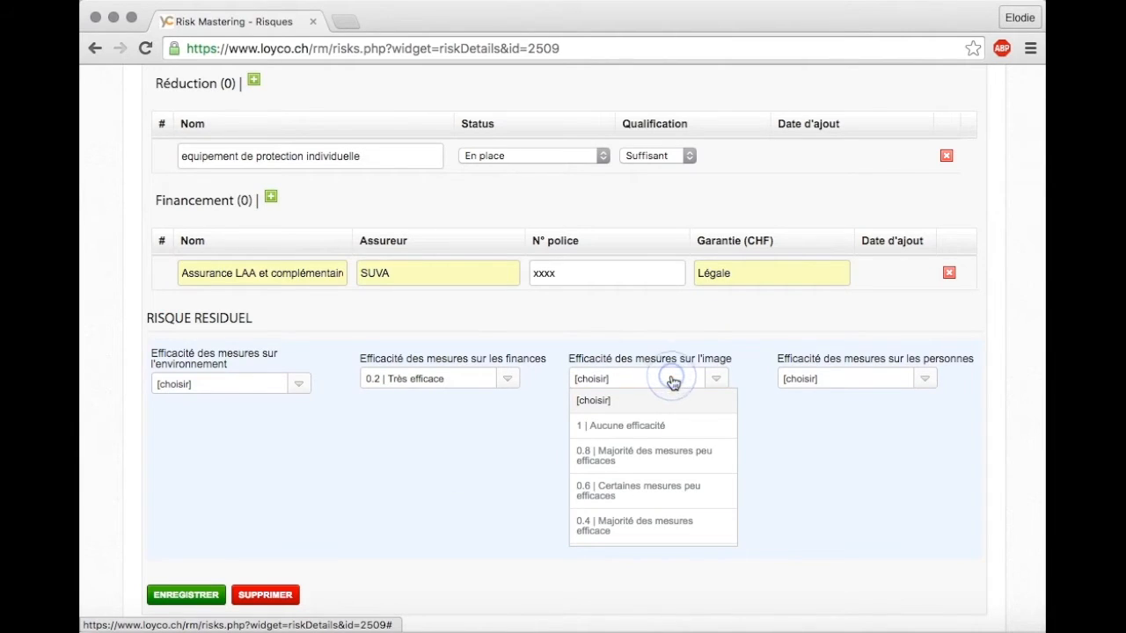
click(664, 426)
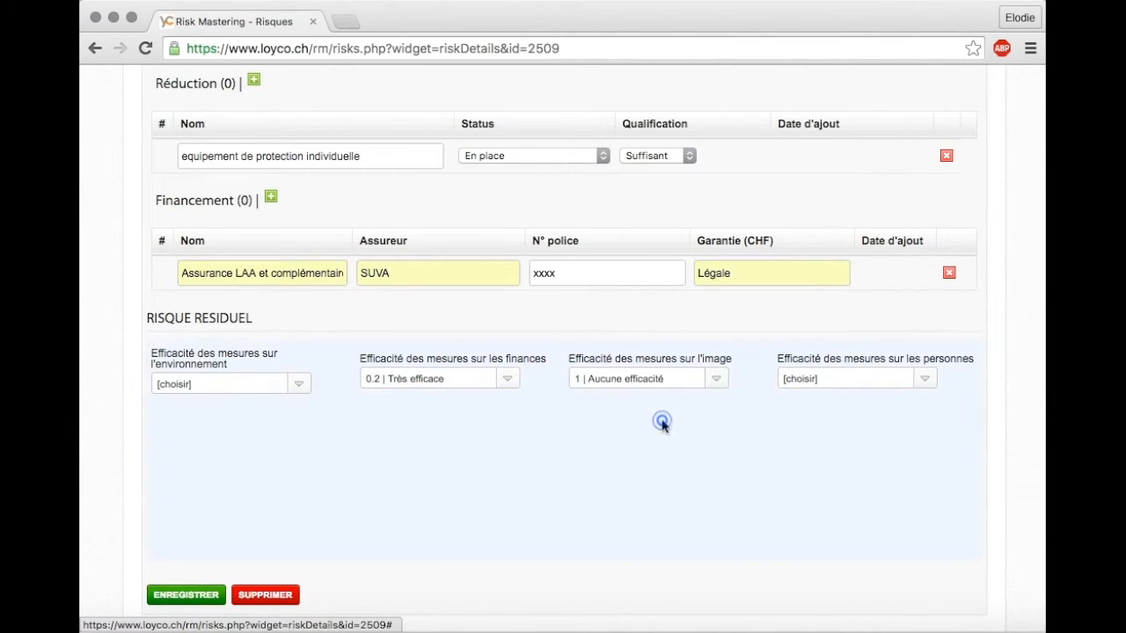
- Set the measure effectiveness on people to "0.6 | Certaines mesures peu efficaces", save the risk sheet and review it
click(839, 382)
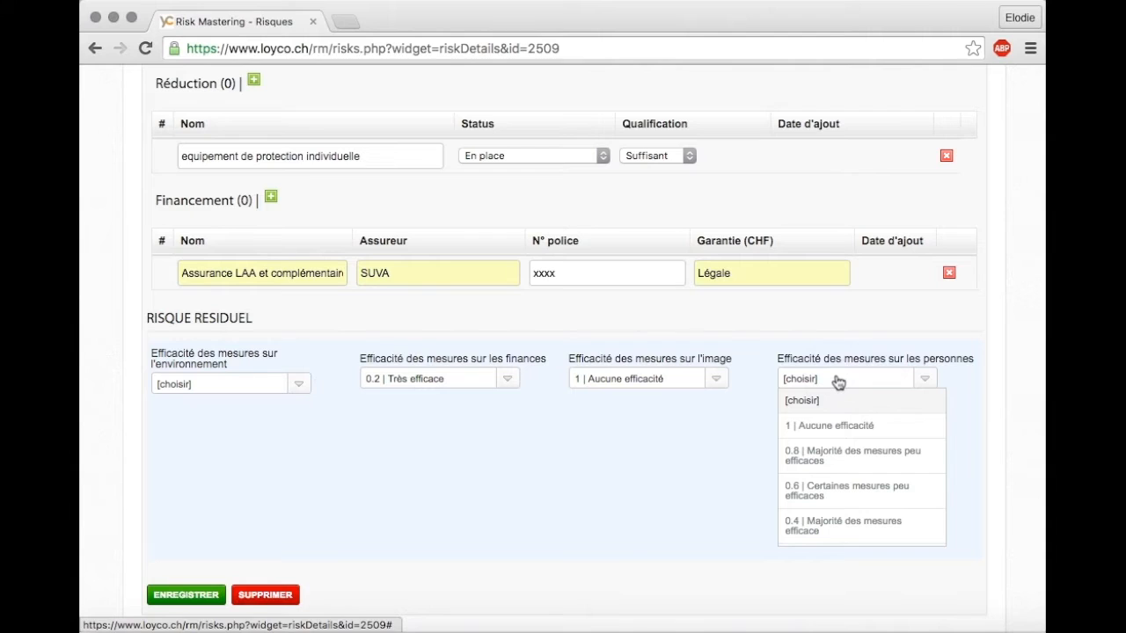
click(844, 490)
click(186, 594)
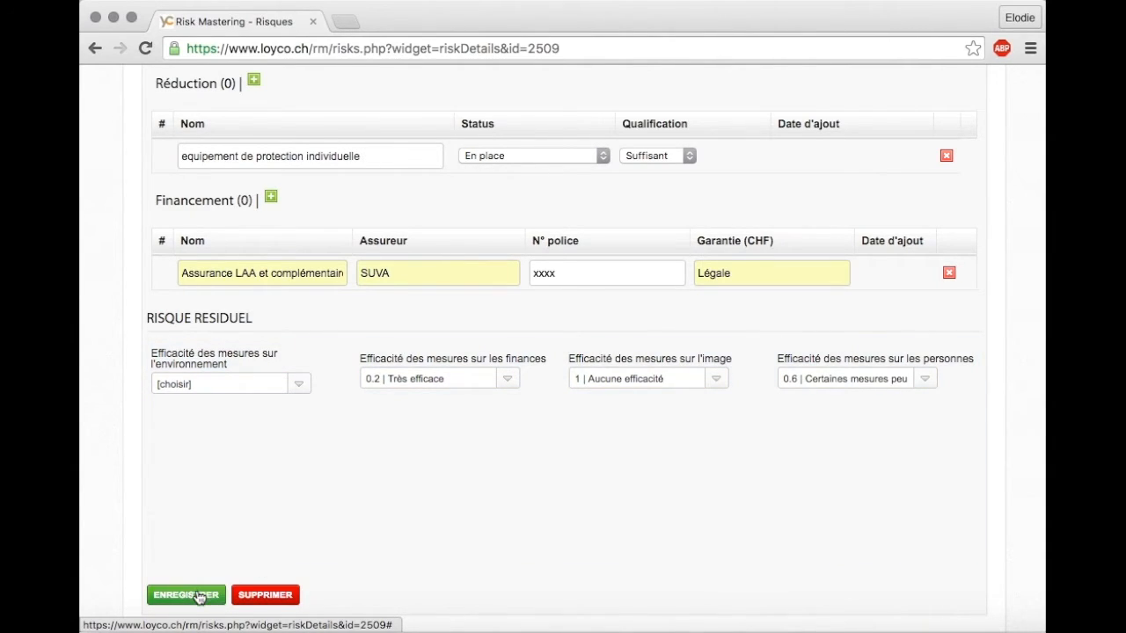
scroll(408, 477, down, 5)
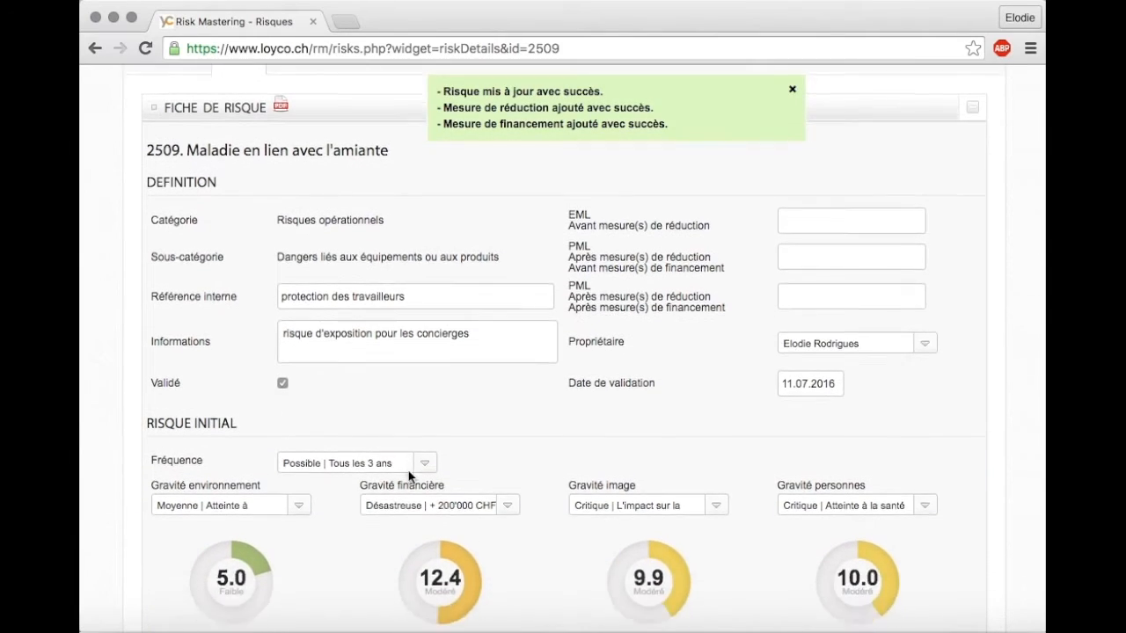
scroll(409, 477, down, 6)
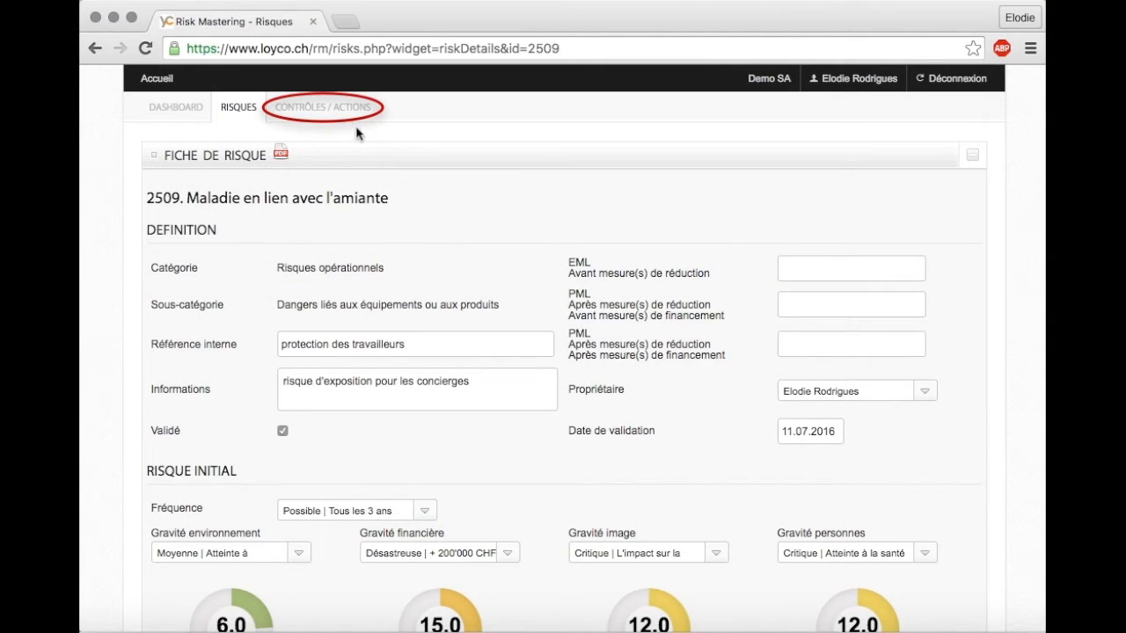
- View the details of the existing control/action "appeler notre contact"
click(341, 110)
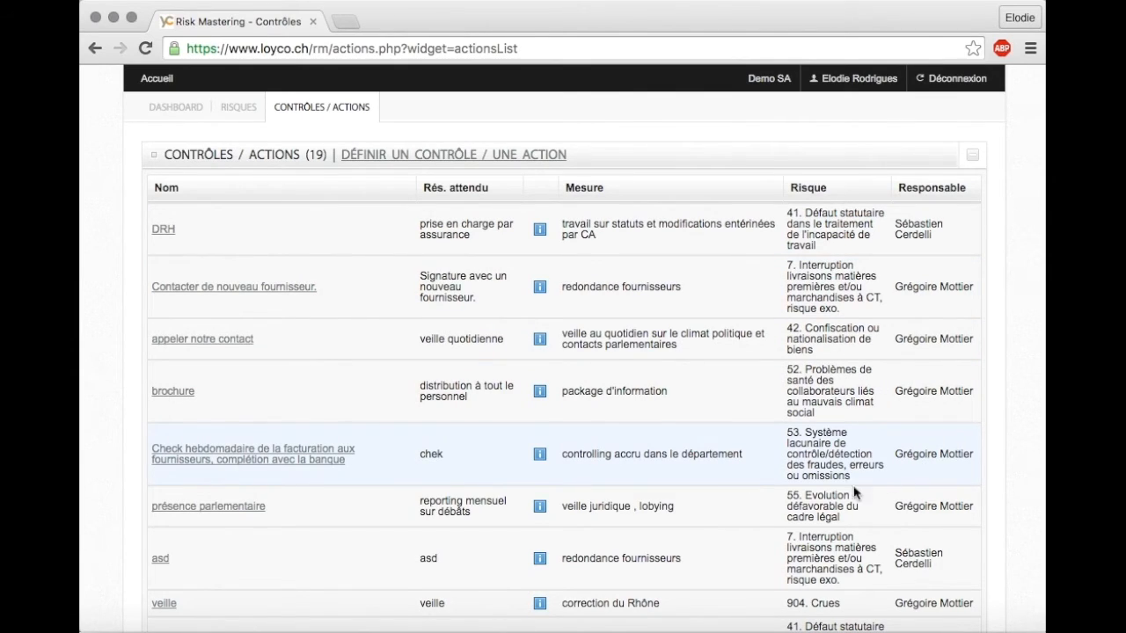
click(230, 346)
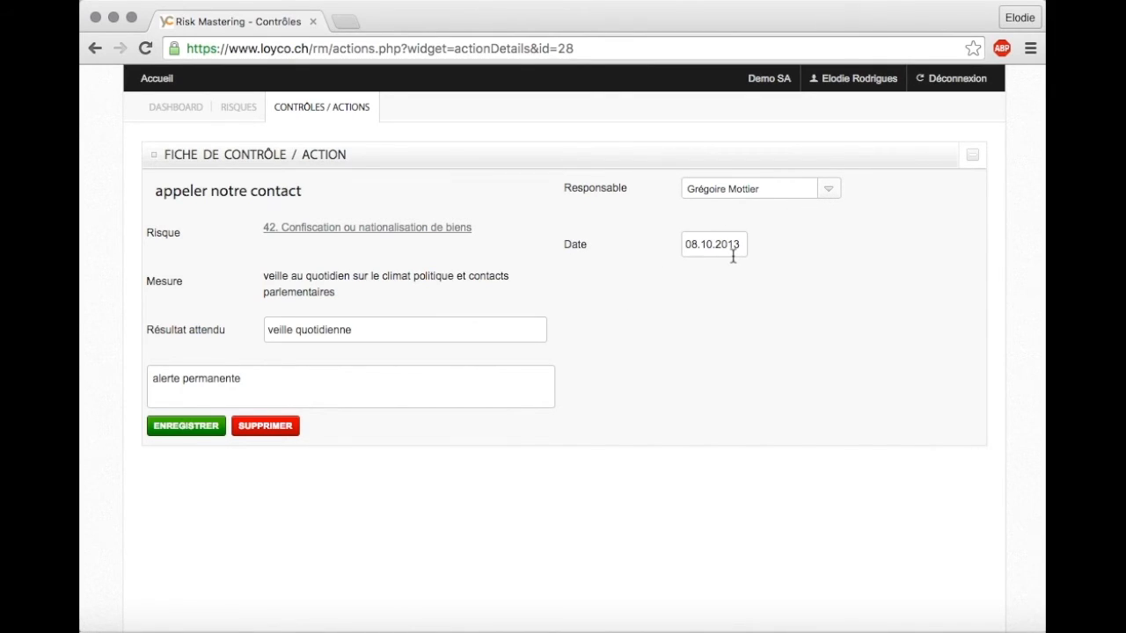
- Return to the dashboard and examine its list of controls and actions still to be handled, including their dates, assignees and result-entry options
click(173, 115)
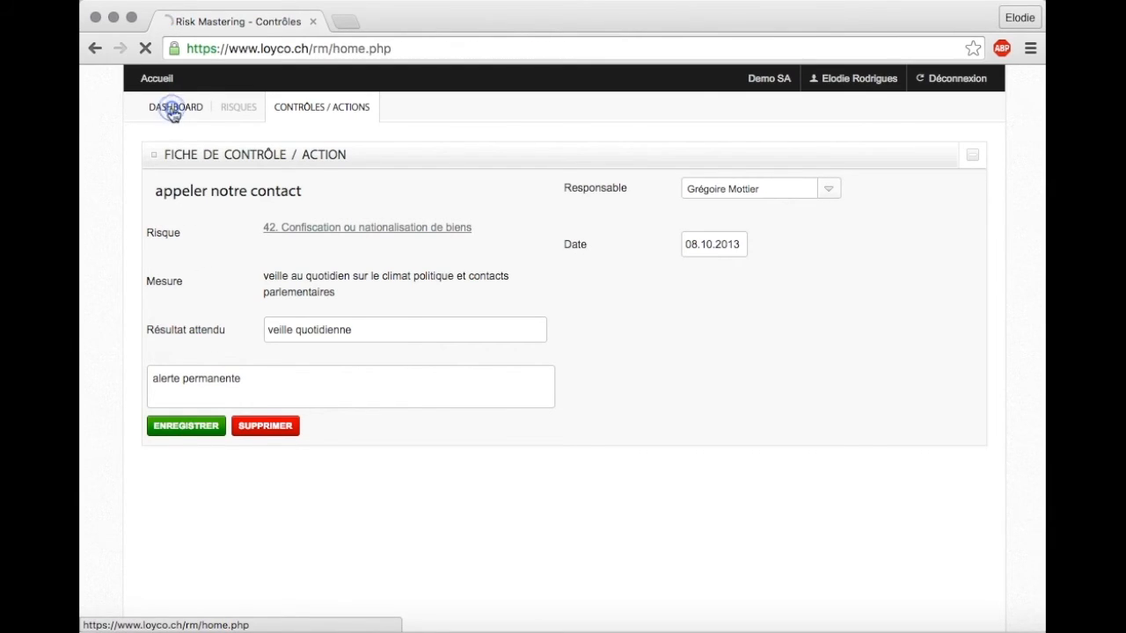
scroll(315, 358, down, 2)
scroll(315, 359, down, 5)
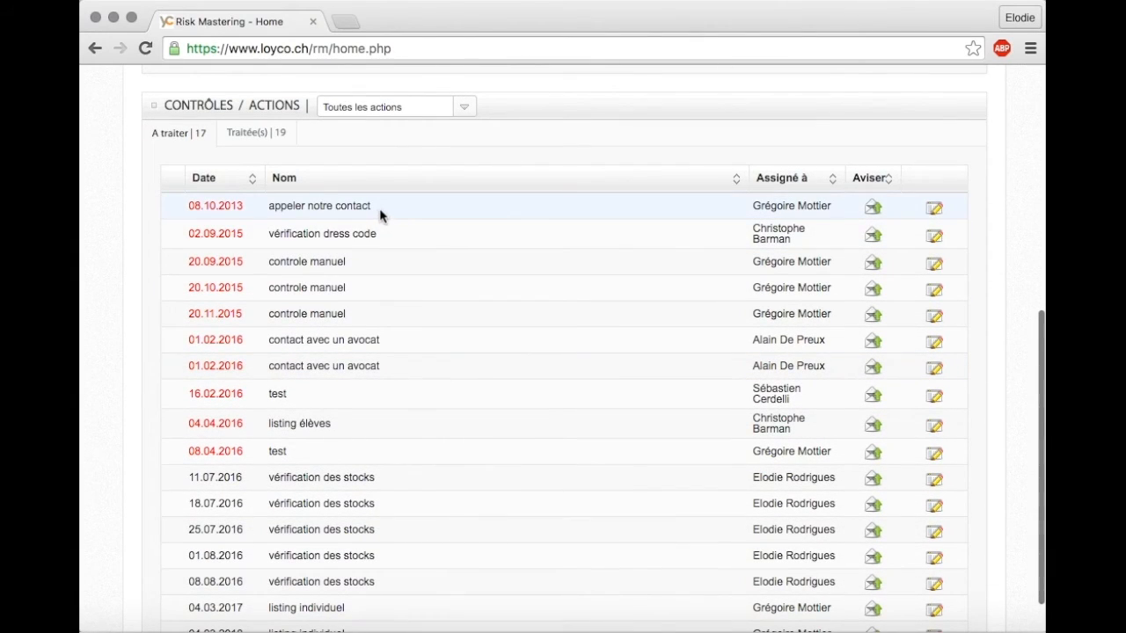
mouse_move(219, 206)
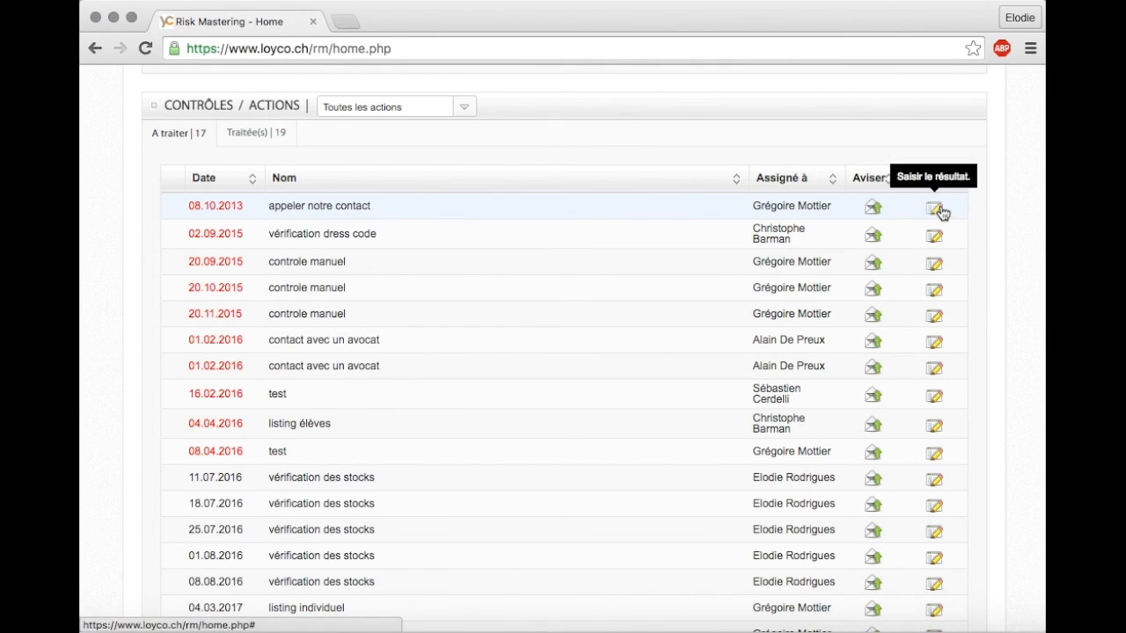
scroll(604, 364, down, 2)
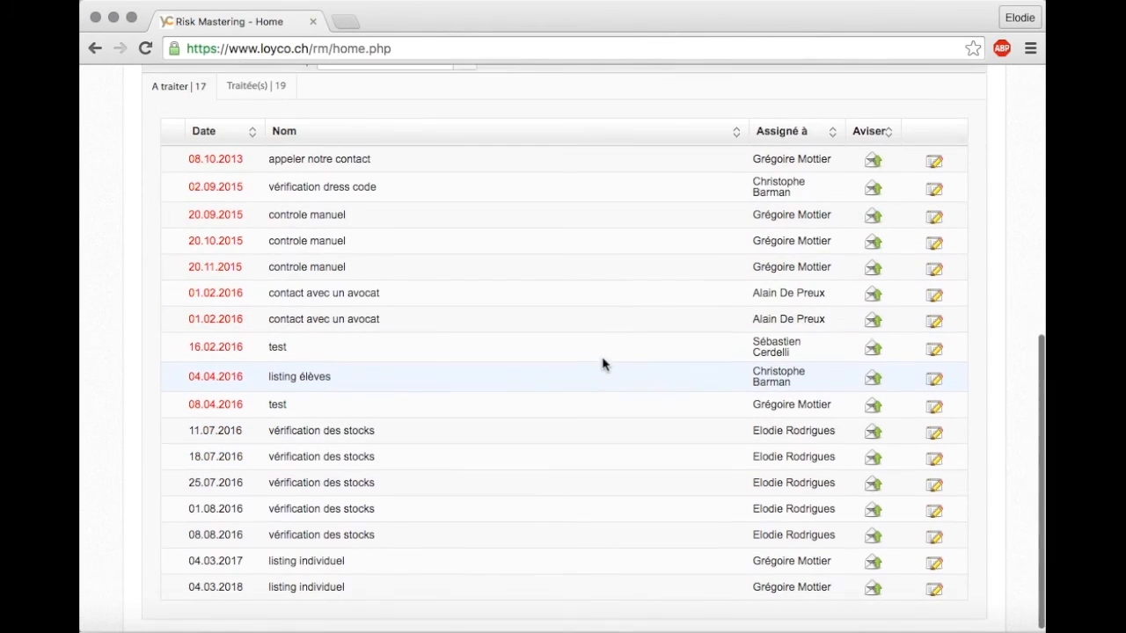
scroll(603, 364, up, 3)
scroll(603, 364, up, 2)
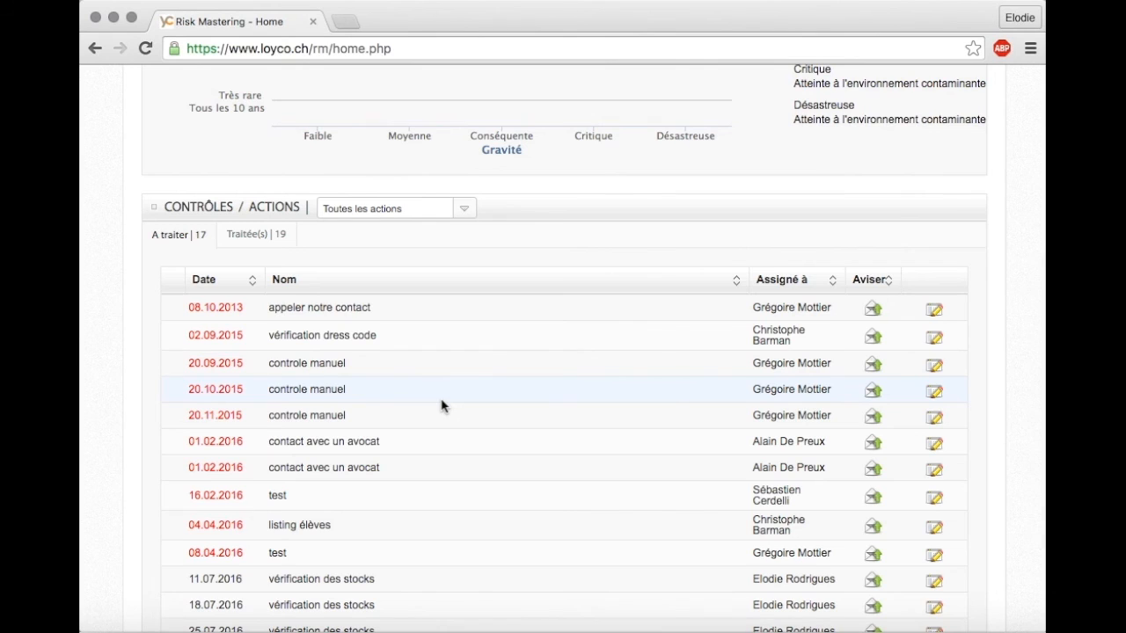
scroll(442, 405, up, 5)
scroll(441, 405, up, 4)
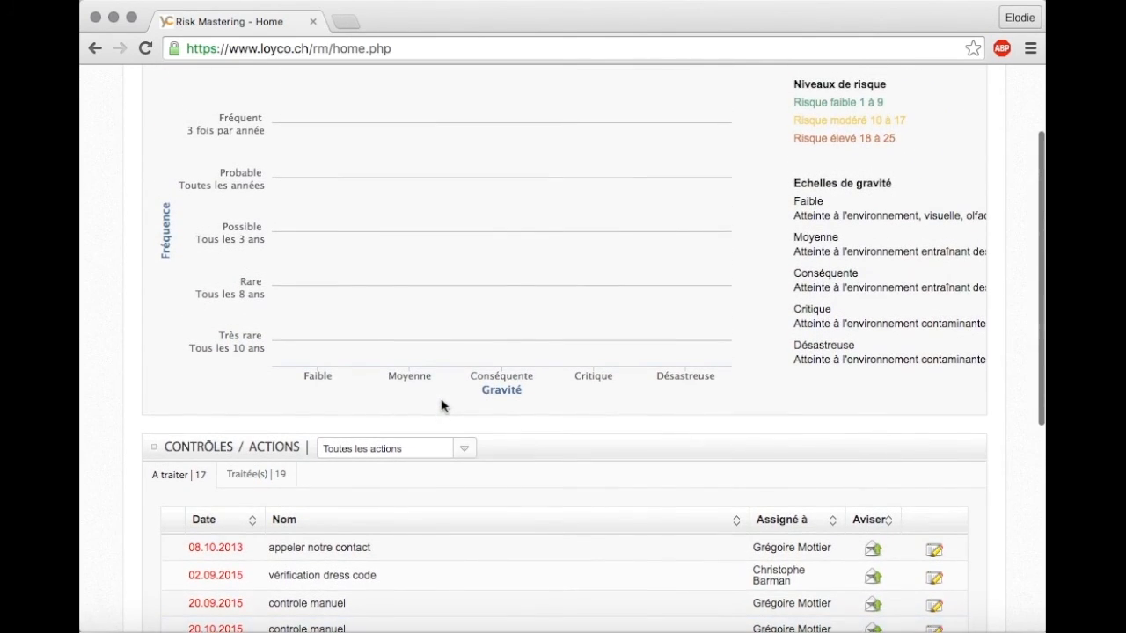